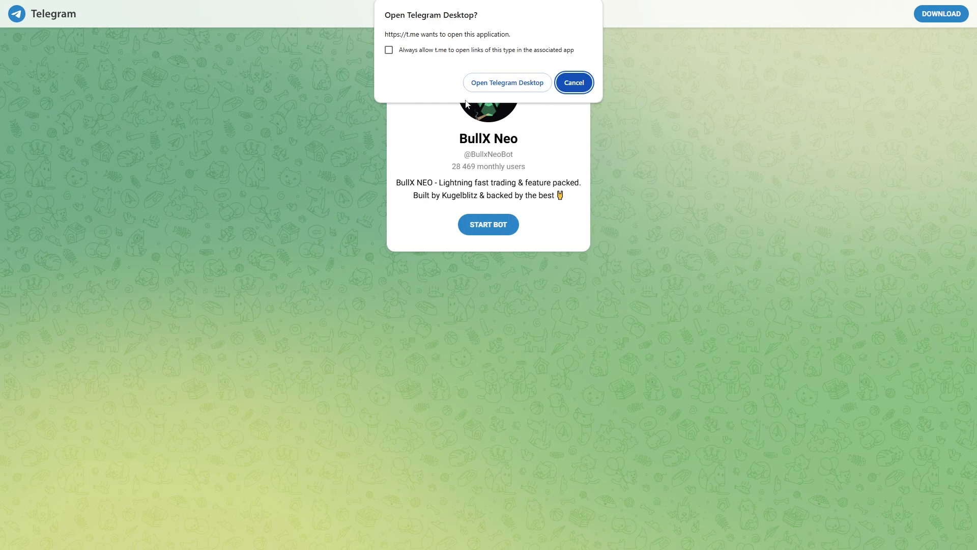
Start the BullX Neo bot in Telegram and log in to reach the private-key setup page.
{"action": "left_click", "coordinate": [509, 83]}
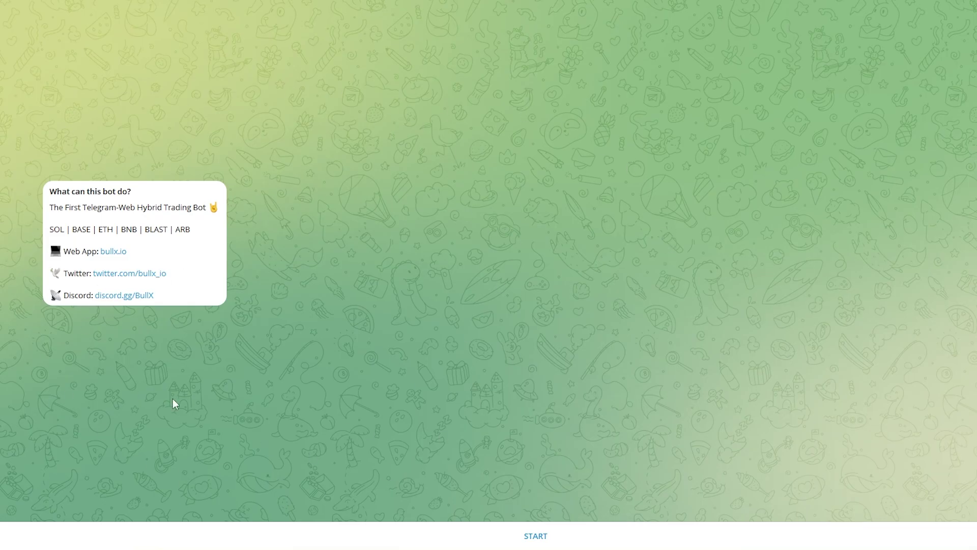
{"action": "left_click", "coordinate": [534, 536]}
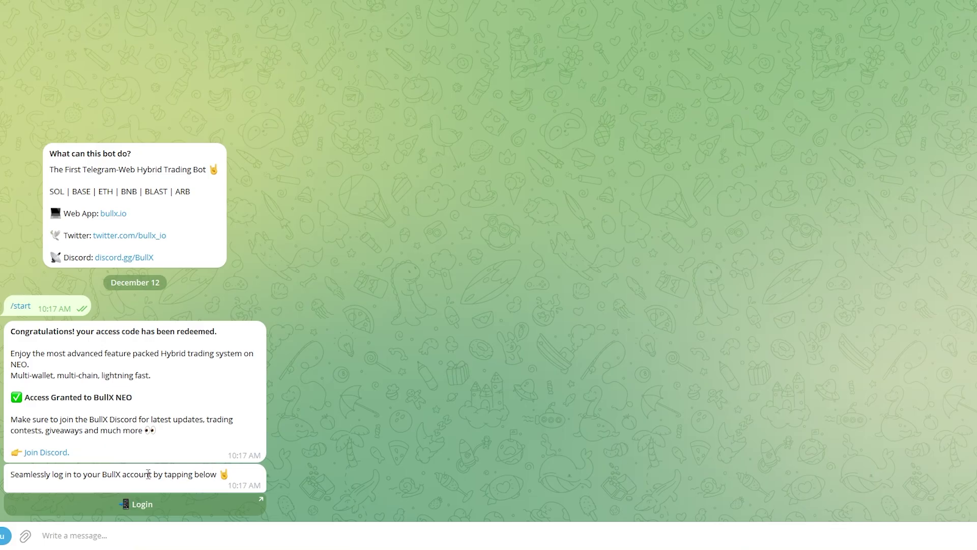
{"action": "left_click", "coordinate": [100, 501]}
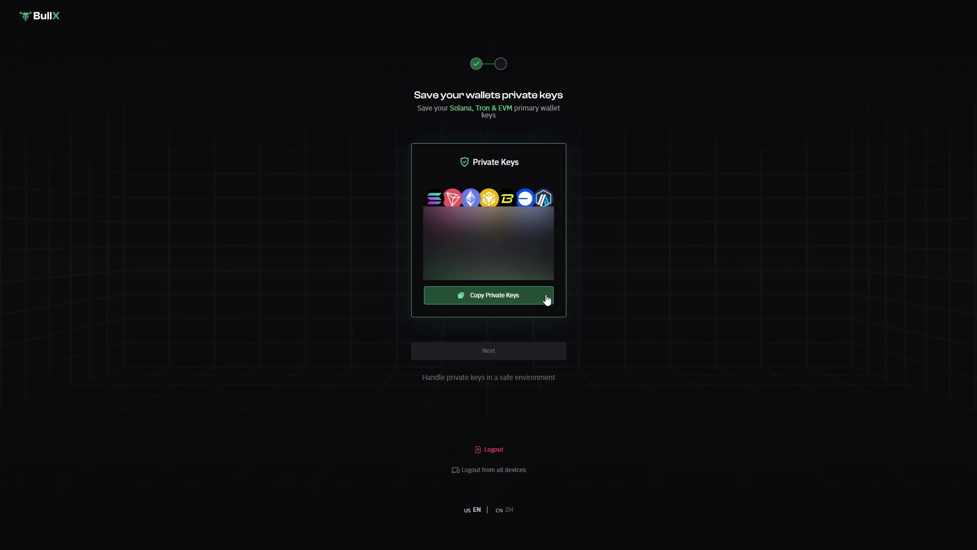
Copy the wallet private keys and continue to the final save warning.
{"action": "left_click", "coordinate": [476, 299]}
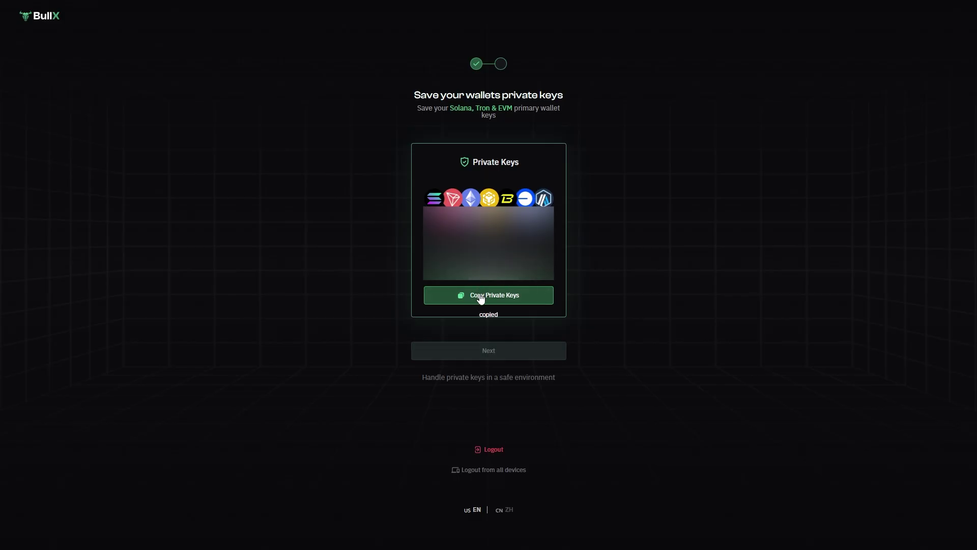
{"action": "left_click", "coordinate": [498, 355]}
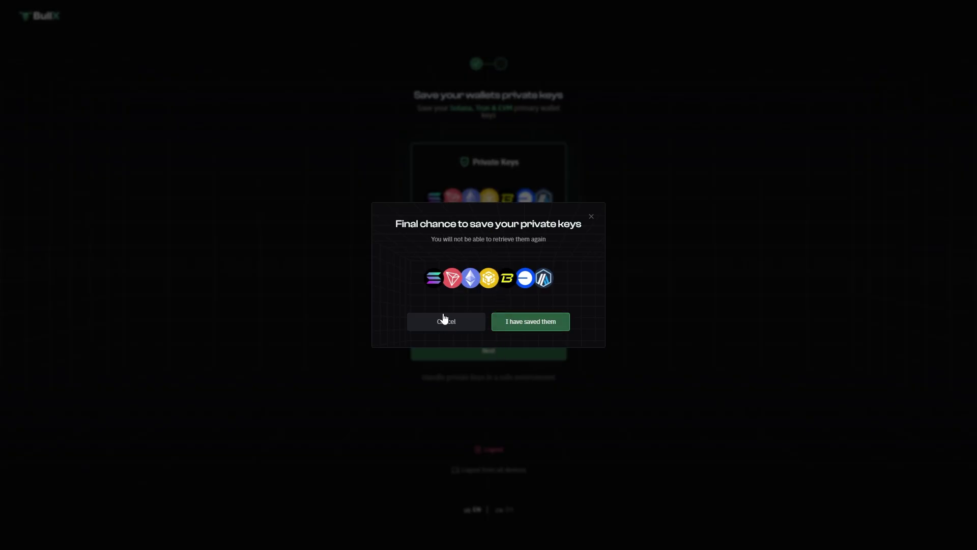
{"action": "left_click_drag", "start_coordinate": [424, 241], "coordinate": [550, 241]}
{"action": "left_click", "coordinate": [549, 242]}
Confirm the keys are saved, then copy the Solana wallet address from Wallet Manager.
{"action": "left_click", "coordinate": [549, 322]}
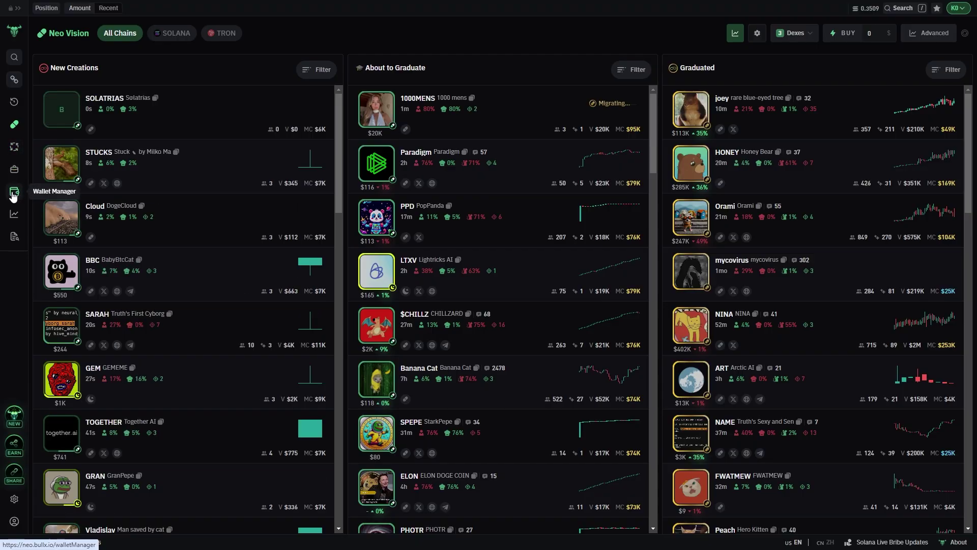
{"action": "left_click", "coordinate": [14, 193]}
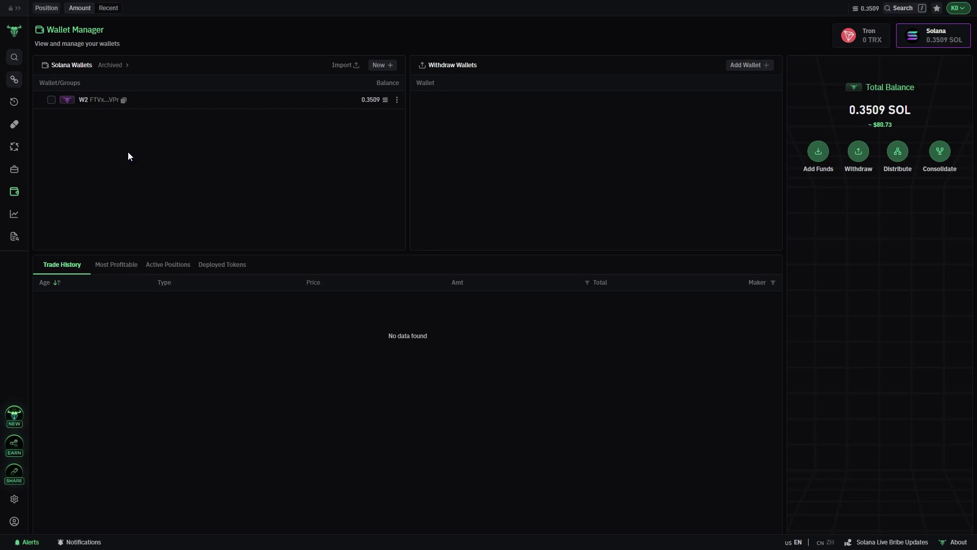
{"action": "left_click", "coordinate": [123, 100]}
{"action": "left_click", "coordinate": [396, 100]}
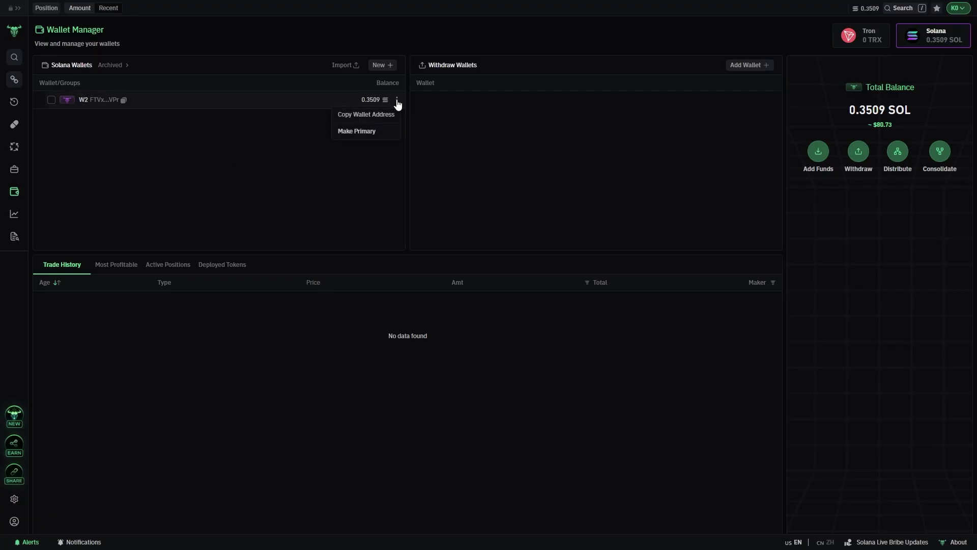
{"action": "left_click", "coordinate": [358, 115]}
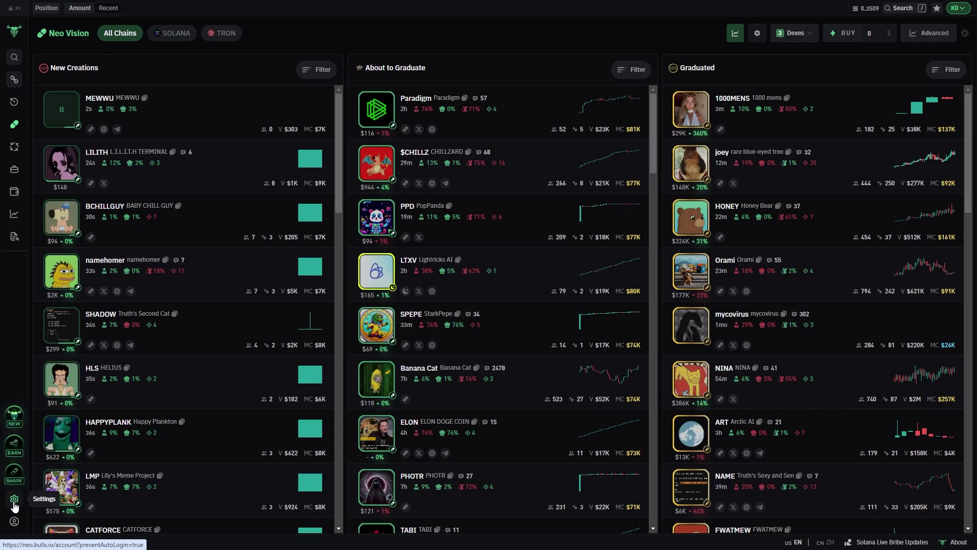
Set the Quick Buy preset for All Chains to 10 in Settings.
{"action": "left_click", "coordinate": [14, 500]}
{"action": "left_click_drag", "start_coordinate": [359, 173], "coordinate": [476, 173]}
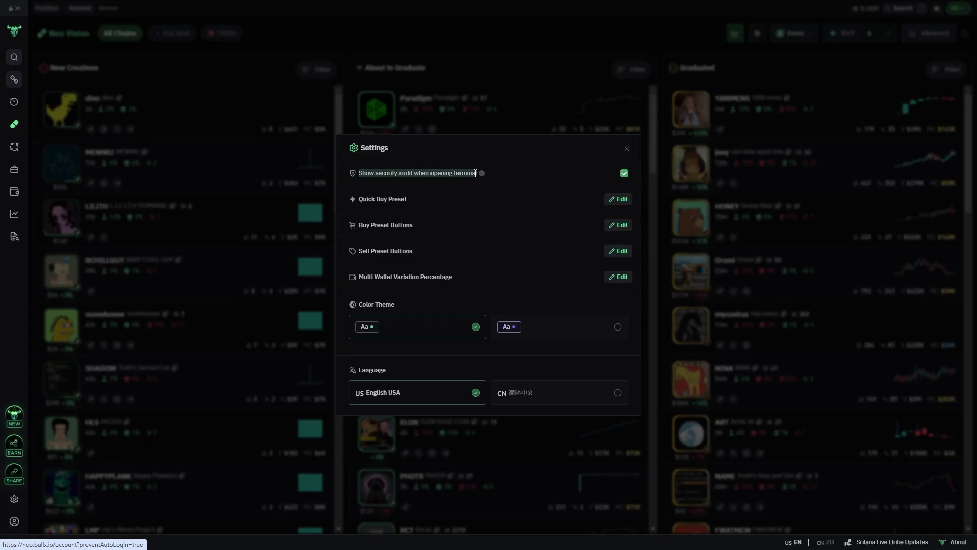
{"action": "left_click", "coordinate": [412, 167]}
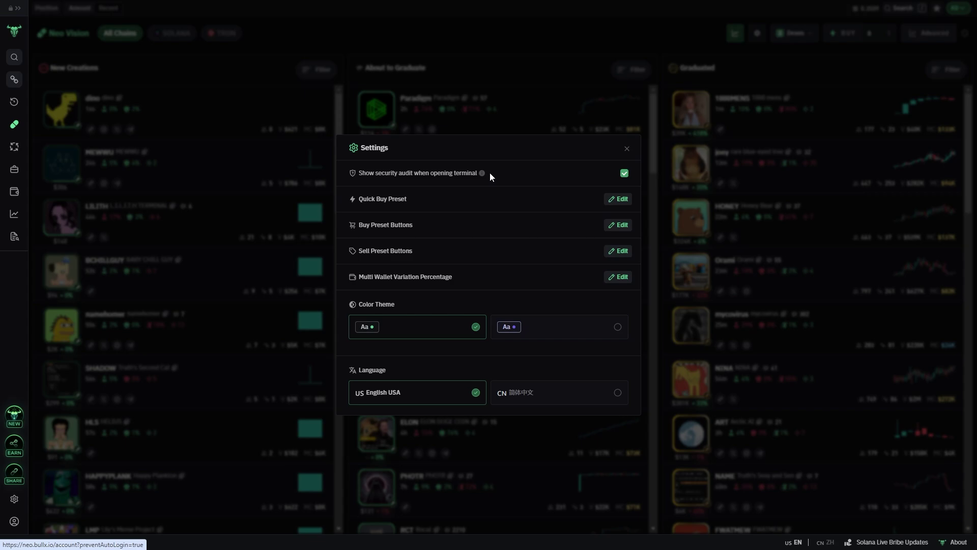
{"action": "left_click", "coordinate": [615, 199]}
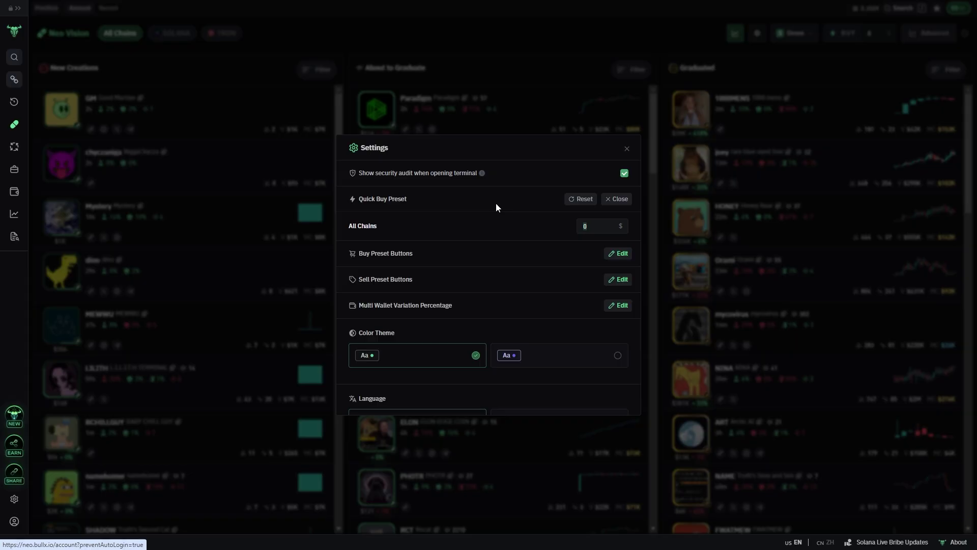
{"action": "left_click", "coordinate": [612, 77]}
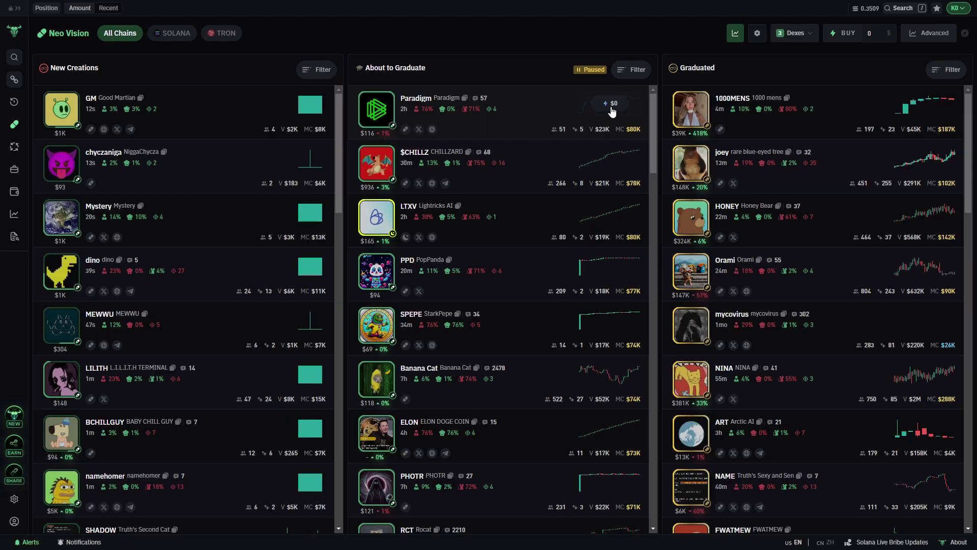
{"action": "left_click", "coordinate": [14, 499]}
{"action": "left_click", "coordinate": [618, 198]}
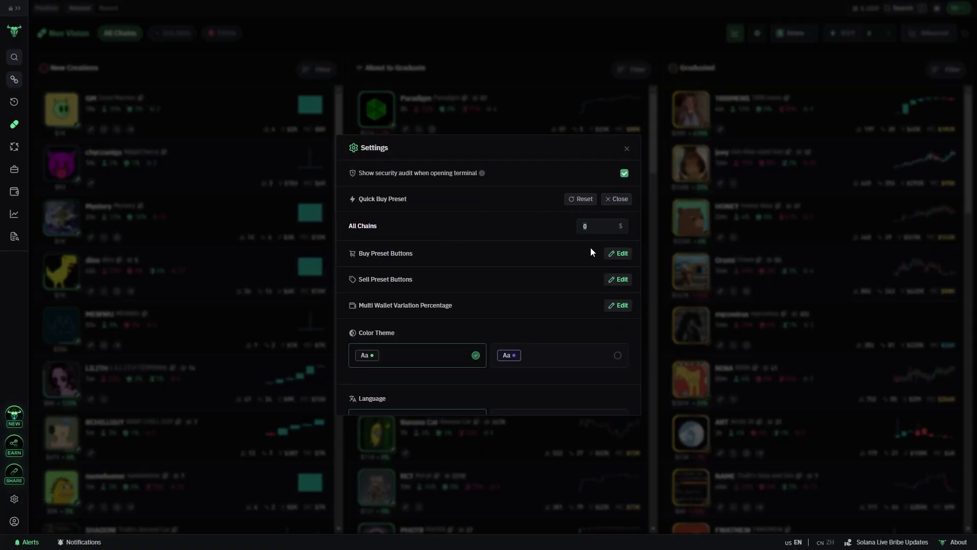
{"action": "type", "text": "10"}
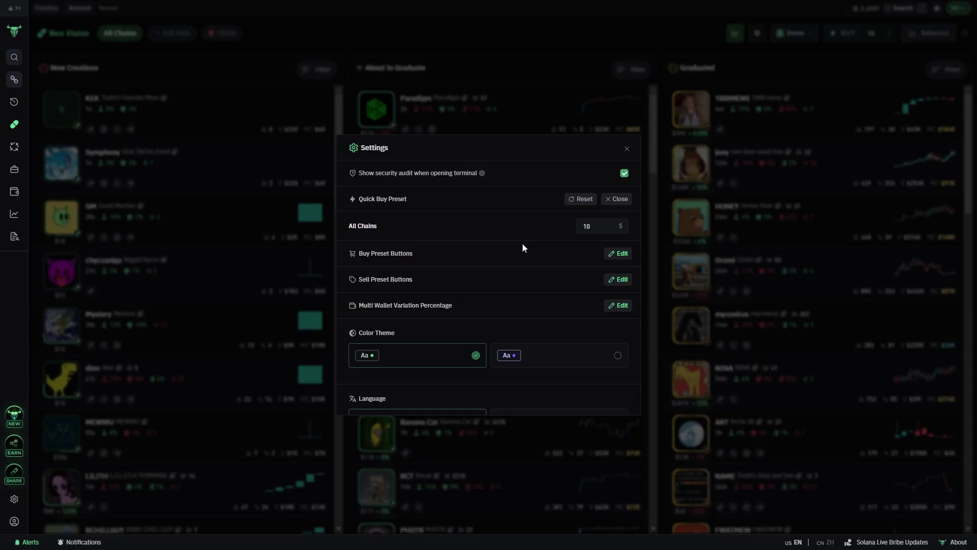
{"action": "left_click", "coordinate": [619, 253]}
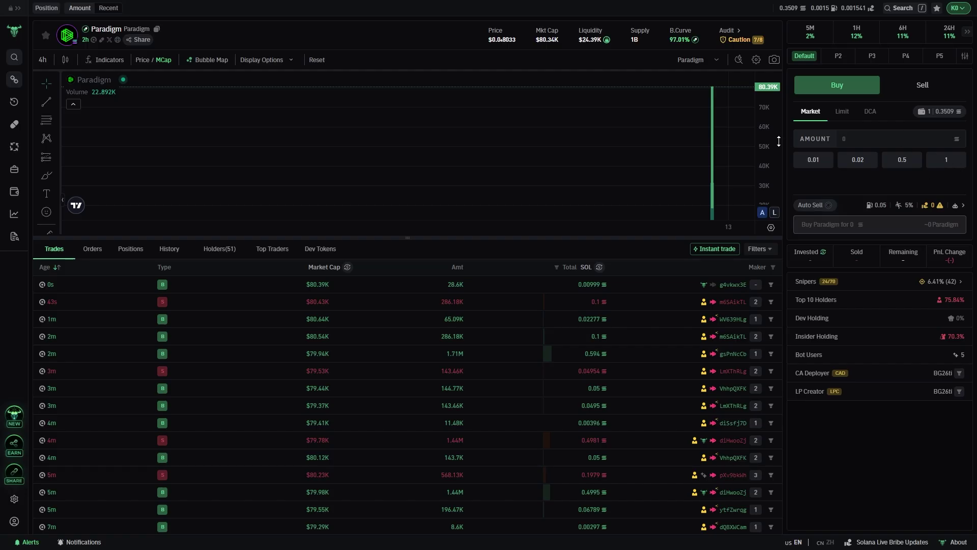
Set the SOL buy preset buttons to 1, 2, 3 and 4.
{"action": "left_click", "coordinate": [810, 164]}
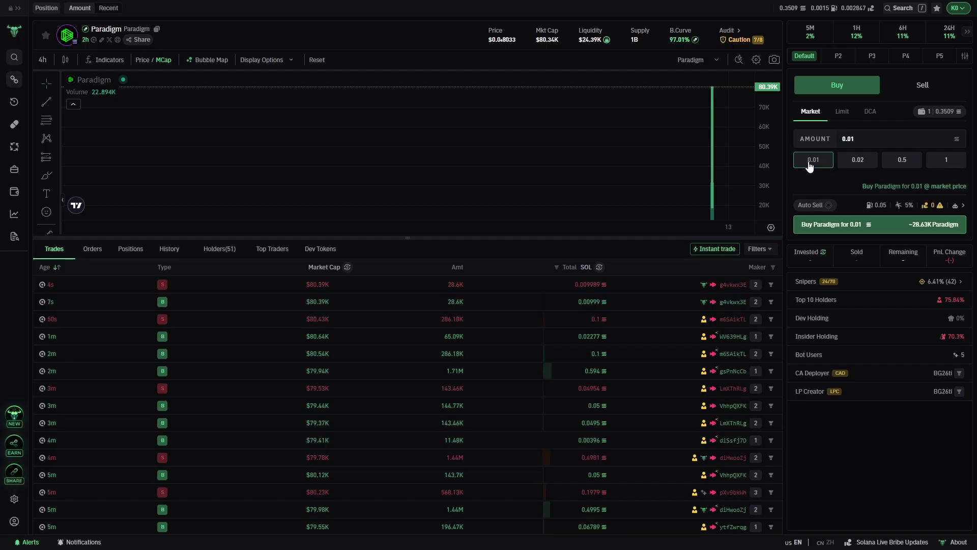
{"action": "left_click", "coordinate": [861, 229]}
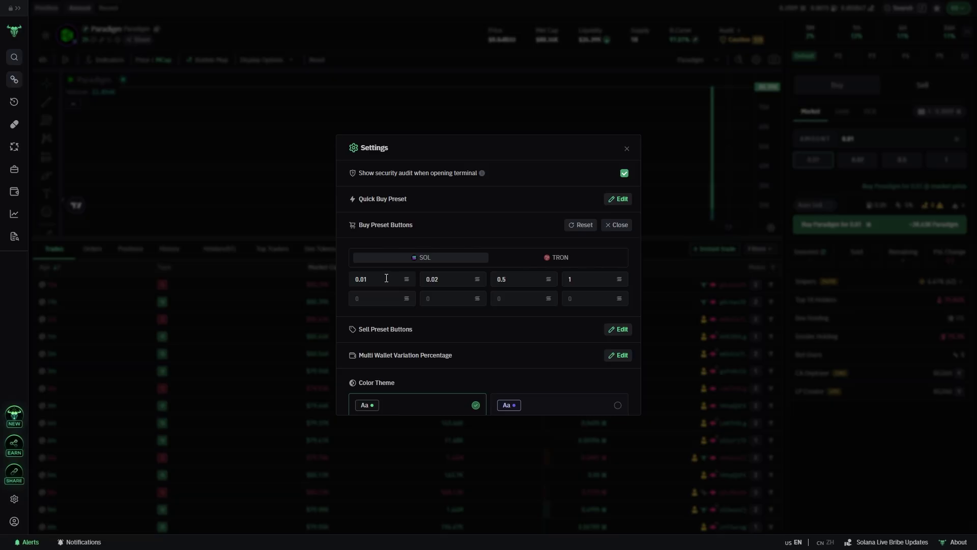
{"action": "left_click", "coordinate": [517, 279]}
{"action": "key", "text": "BackSpace"}
{"action": "type", "text": "030.04"}
Set the sell preset buttons to 10, 20, 30, 40, 50, 75, 90 and 100%.
{"action": "scroll", "coordinate": [573, 298], "scroll_direction": "down", "scroll_amount": 2}
{"action": "left_click", "coordinate": [617, 260]}
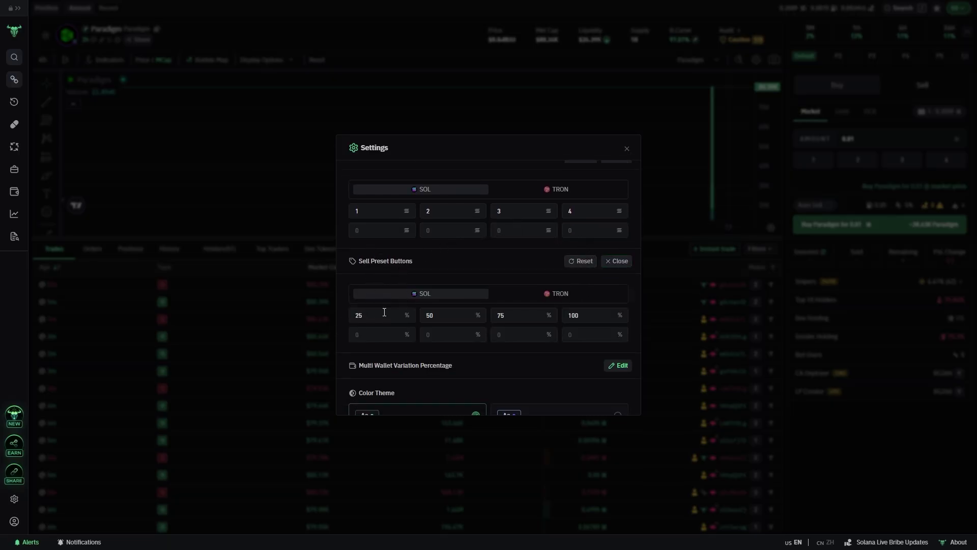
{"action": "scroll", "coordinate": [384, 312], "scroll_direction": "down", "scroll_amount": 2}
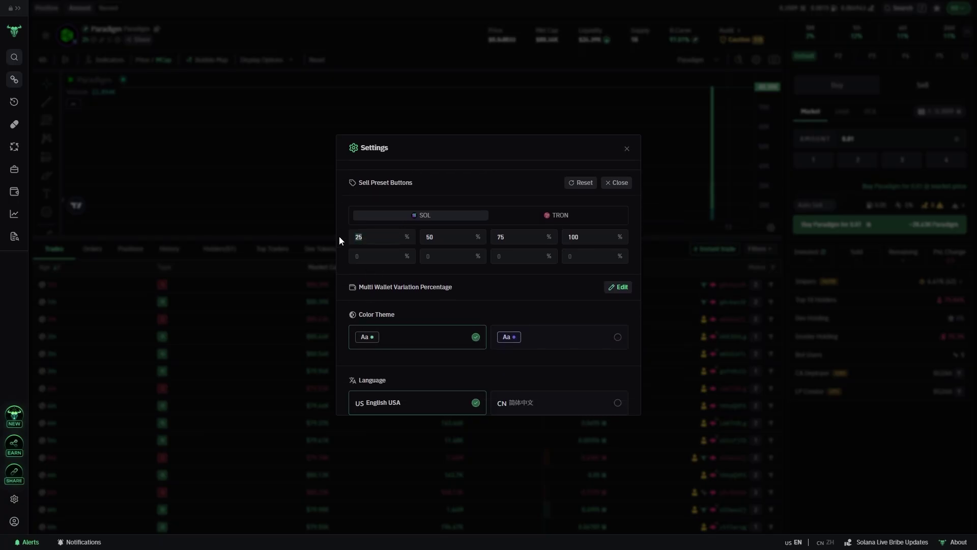
{"action": "key", "text": "Tab"}
{"action": "type", "text": "20"}
{"action": "key", "text": "Tab"}
{"action": "type", "text": "30"}
{"action": "key", "text": "Tab"}
{"action": "type", "text": "40"}
{"action": "key", "text": "Tab"}
{"action": "type", "text": "50"}
{"action": "left_click", "coordinate": [438, 260]}
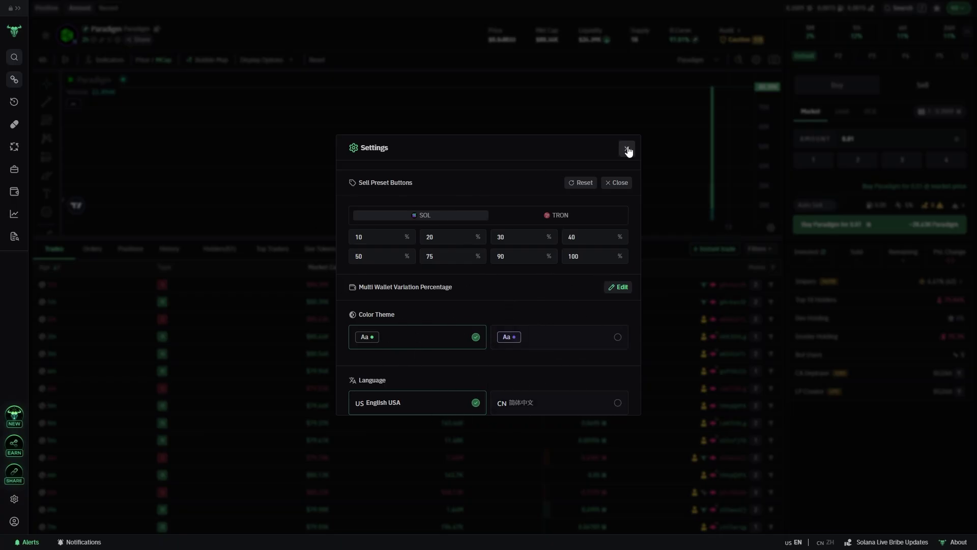
{"action": "left_click", "coordinate": [626, 149]}
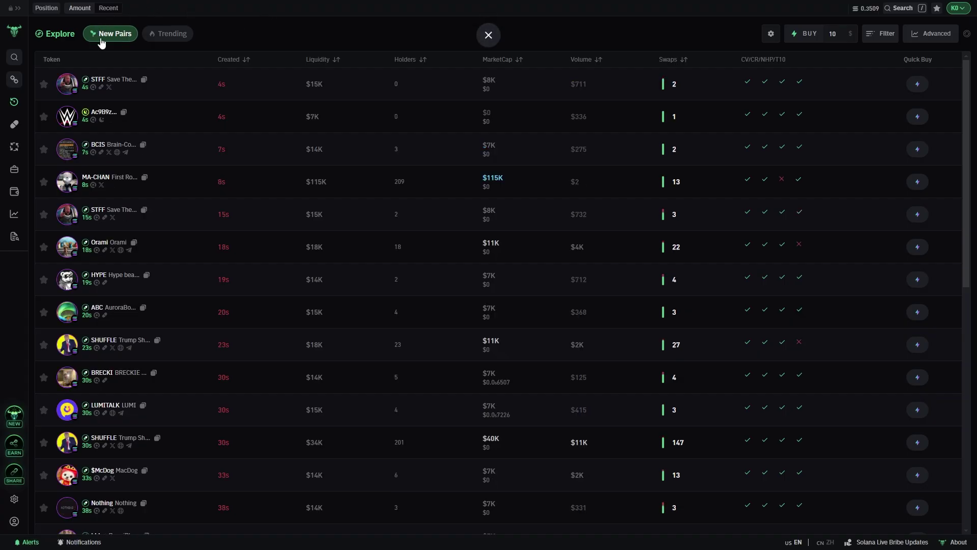
Browse the Trending tokens list, then return to the Neo Vision dashboard.
{"action": "left_click", "coordinate": [173, 34]}
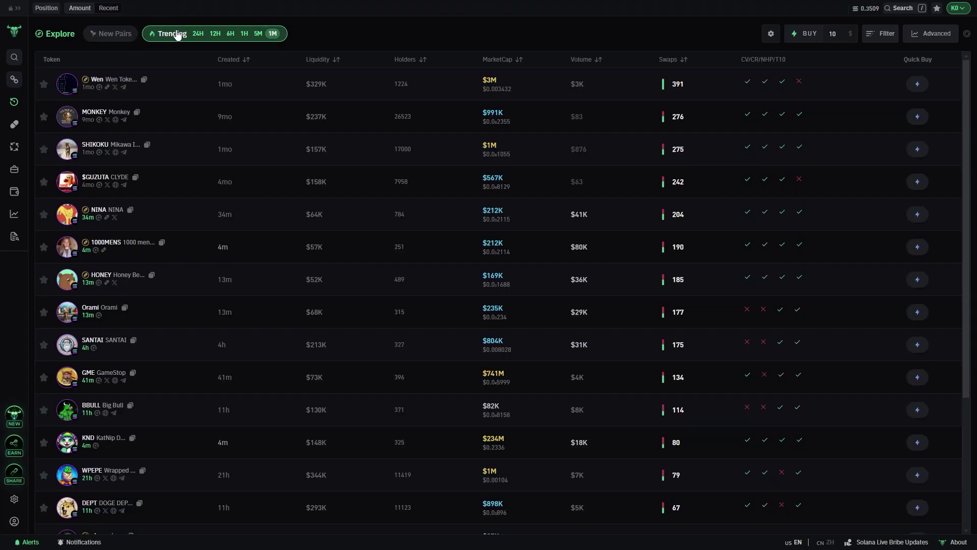
{"action": "left_click", "coordinate": [13, 126]}
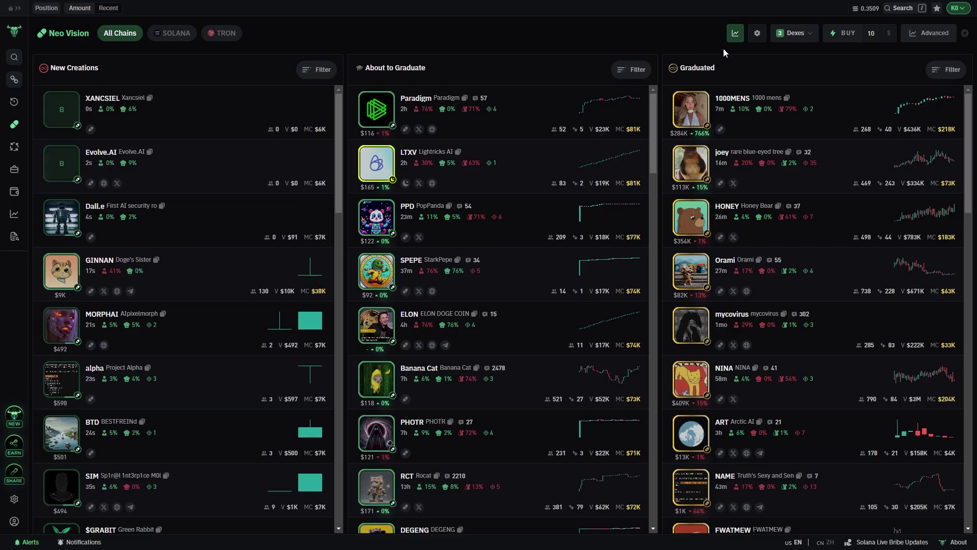
Open the 1000MENS token's trading page from the Graduated list.
{"action": "mouse_move", "coordinate": [731, 161]}
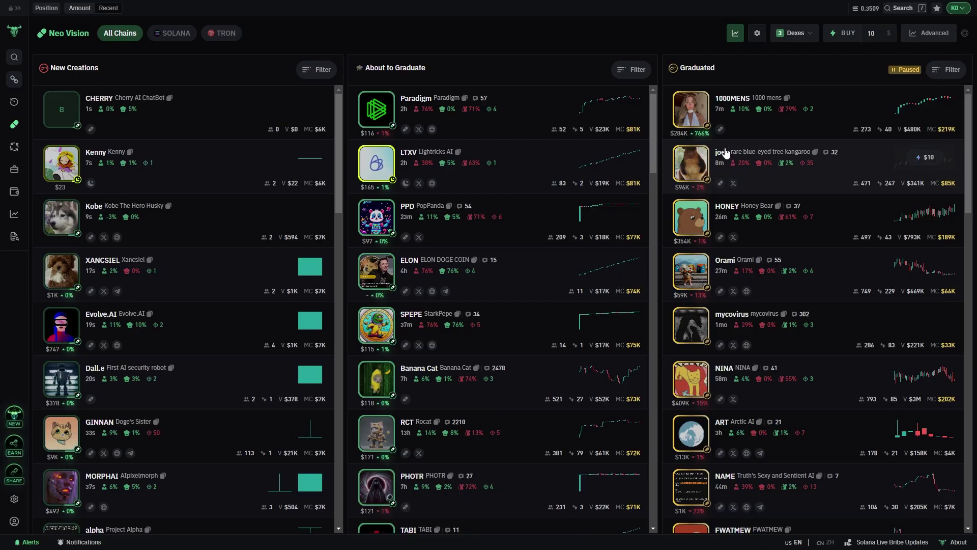
{"action": "left_click", "coordinate": [738, 101]}
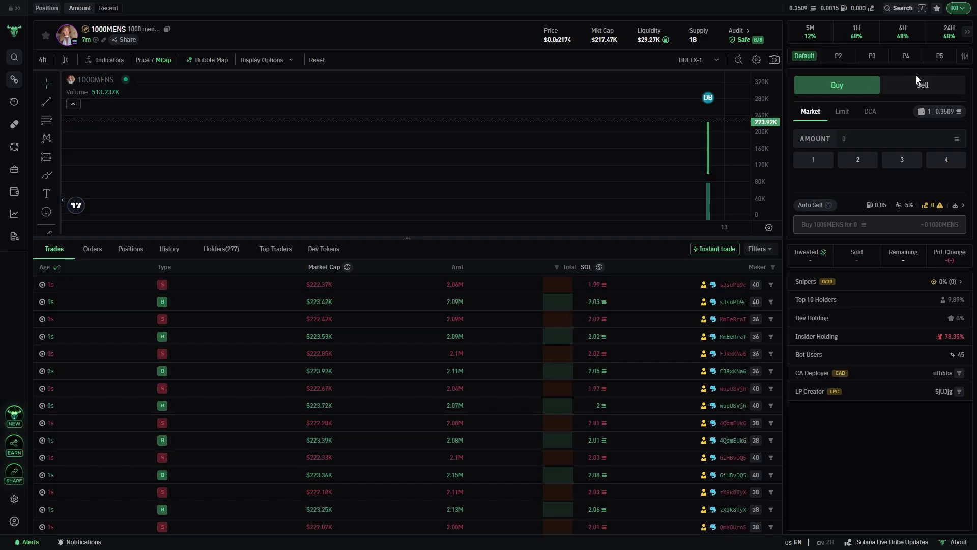
{"action": "left_click", "coordinate": [918, 83]}
{"action": "left_click", "coordinate": [863, 85]}
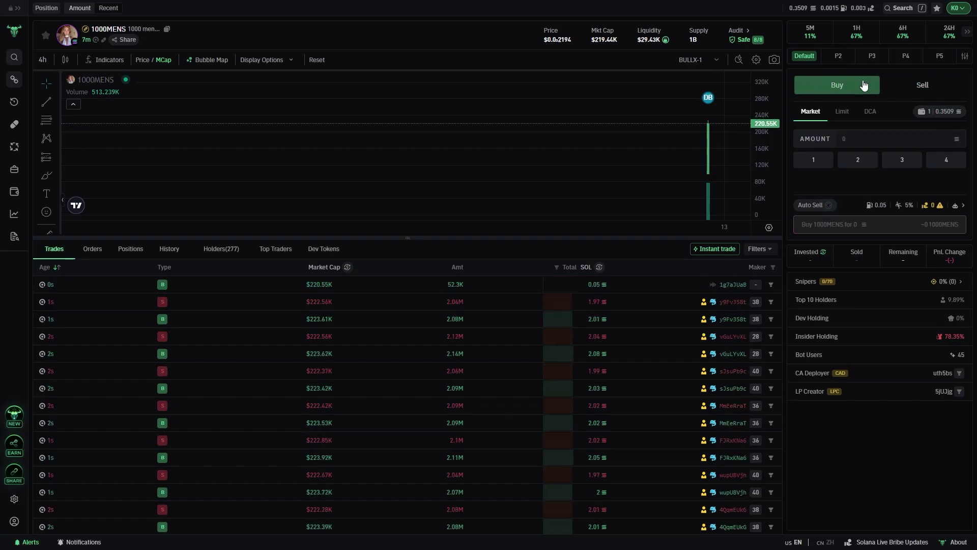
Switch the chart to 1-minute candles and enter a 0.05 SOL buy amount.
{"action": "left_click", "coordinate": [43, 59]}
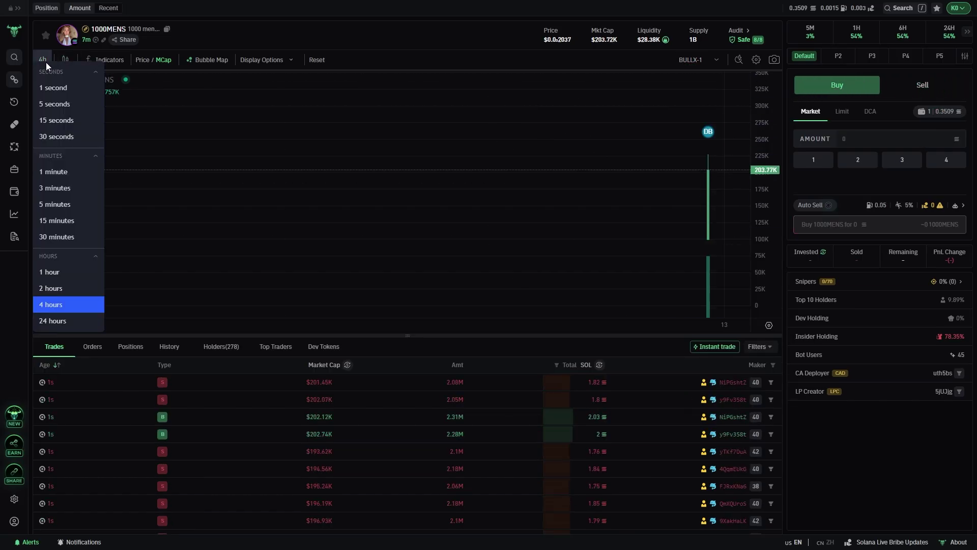
{"action": "left_click", "coordinate": [65, 172]}
{"action": "scroll", "coordinate": [726, 157], "scroll_direction": "up", "scroll_amount": 3}
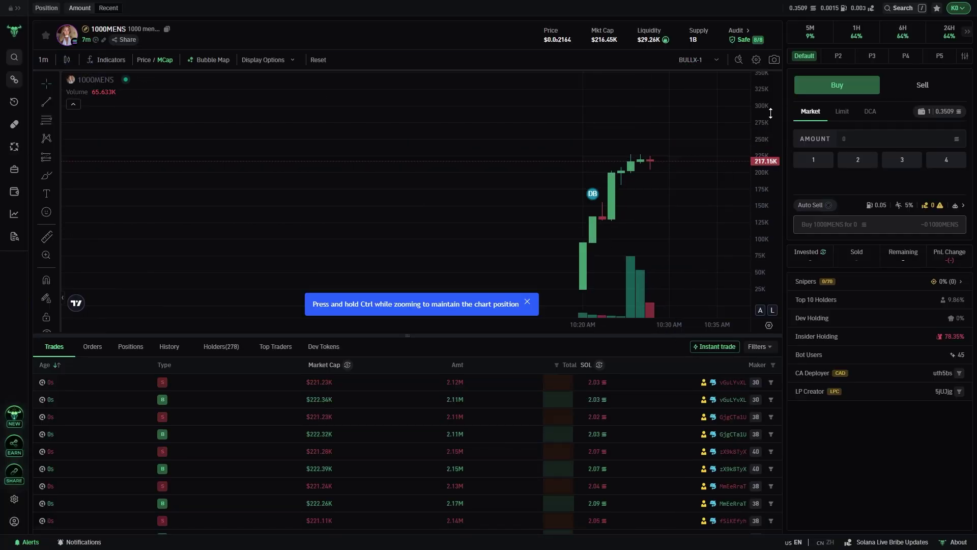
{"action": "left_click_drag", "start_coordinate": [699, 253], "coordinate": [569, 226]}
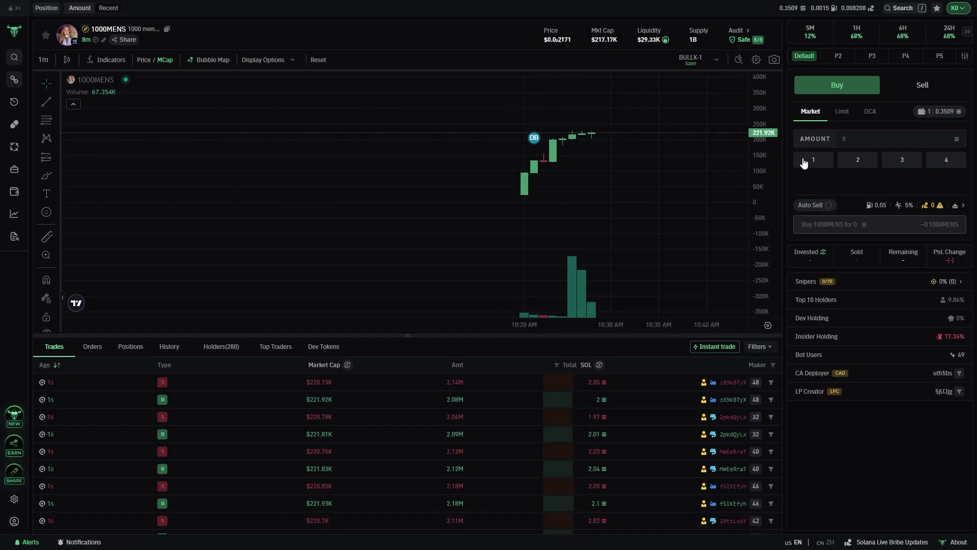
{"action": "left_click", "coordinate": [891, 137]}
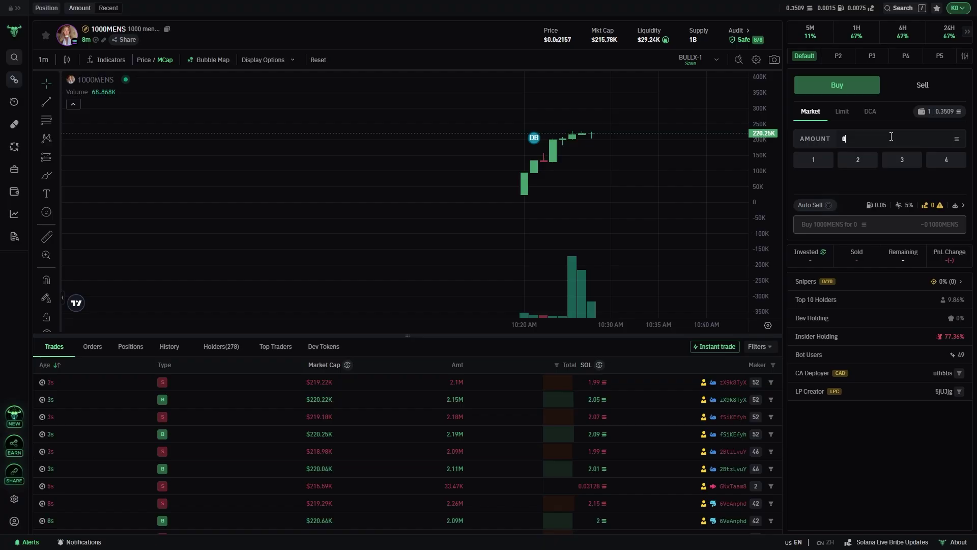
{"action": "type", "text": "0.05"}
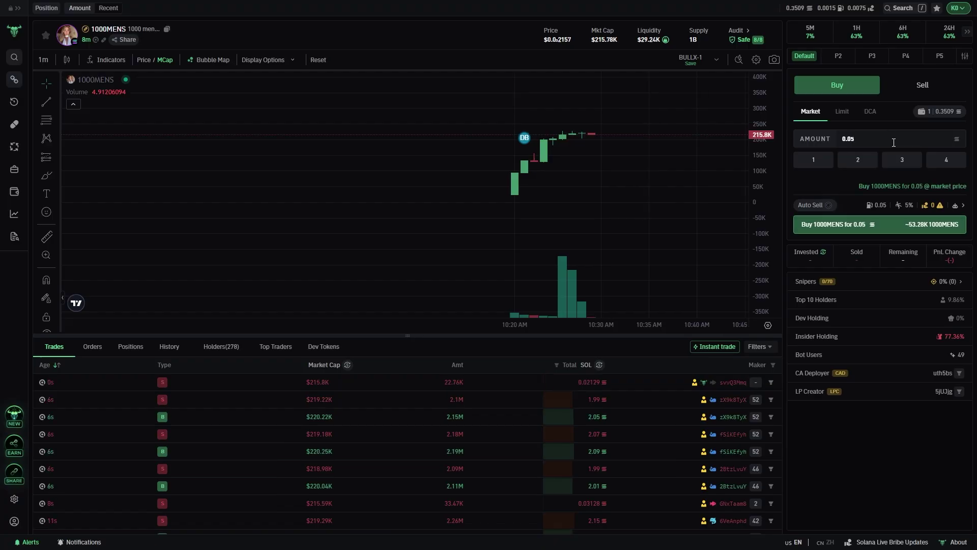
Buy 0.05 SOL of 1000MENS and view the open position.
{"action": "left_click", "coordinate": [859, 225]}
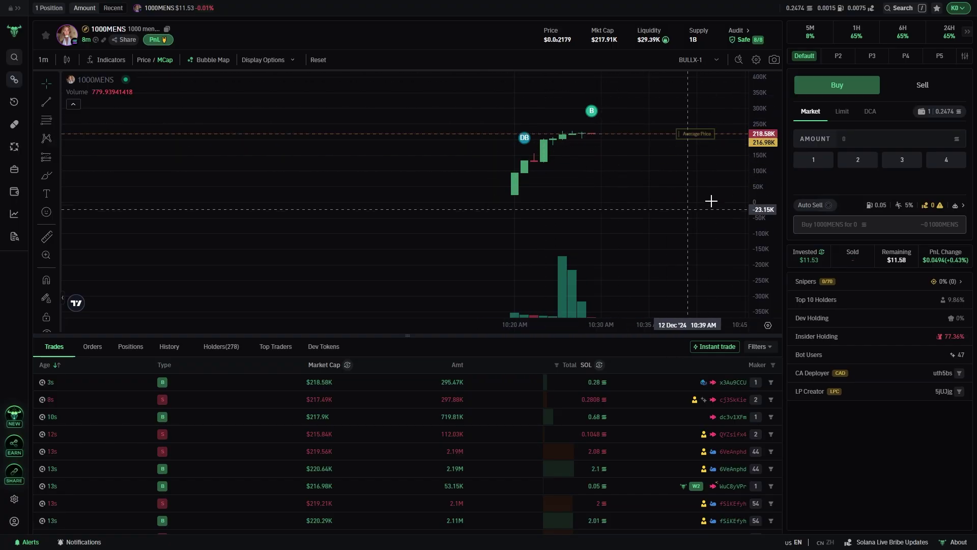
{"action": "left_click_drag", "start_coordinate": [758, 183], "coordinate": [753, 212]}
{"action": "left_click_drag", "start_coordinate": [605, 198], "coordinate": [538, 185]}
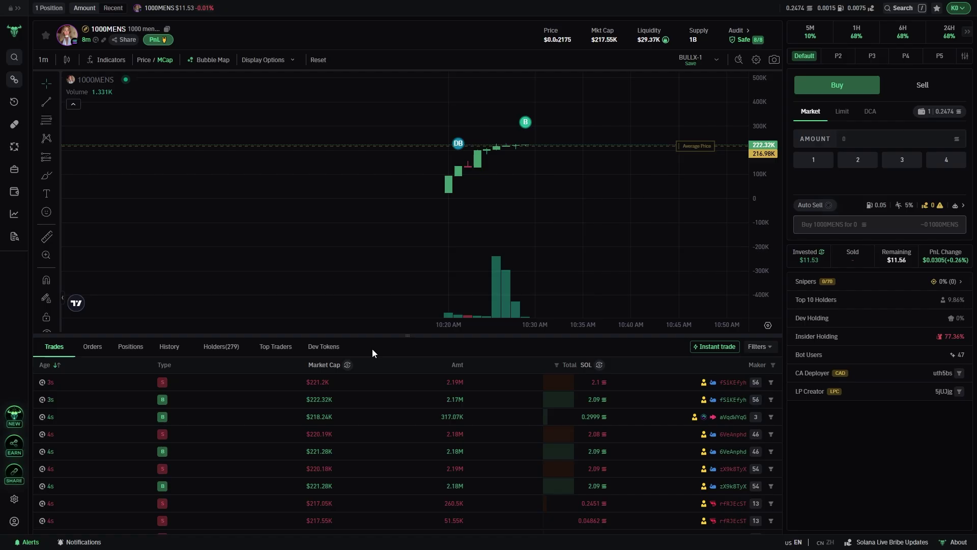
{"action": "left_click", "coordinate": [136, 346]}
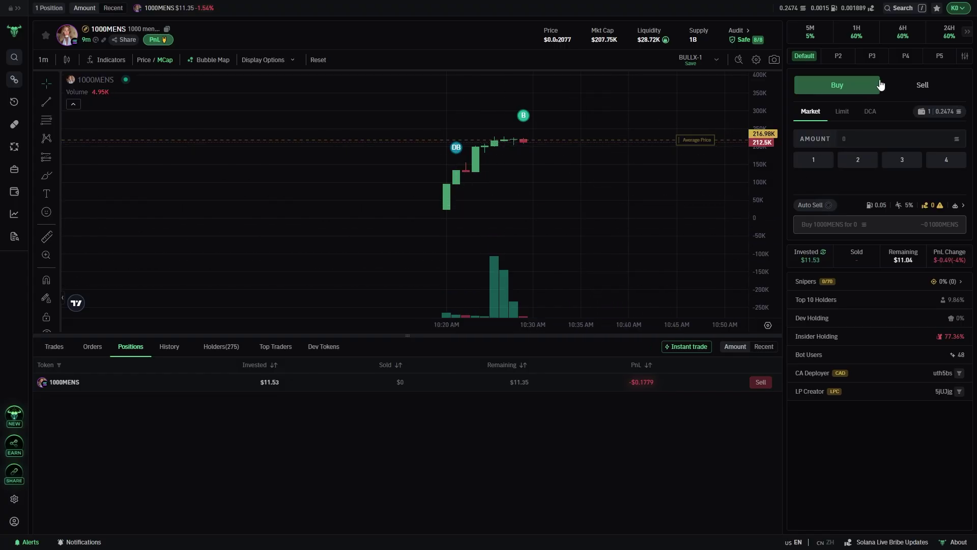
Sell 100% of the 53.15K 1000MENS tokens and view the trade history.
{"action": "left_click", "coordinate": [938, 84]}
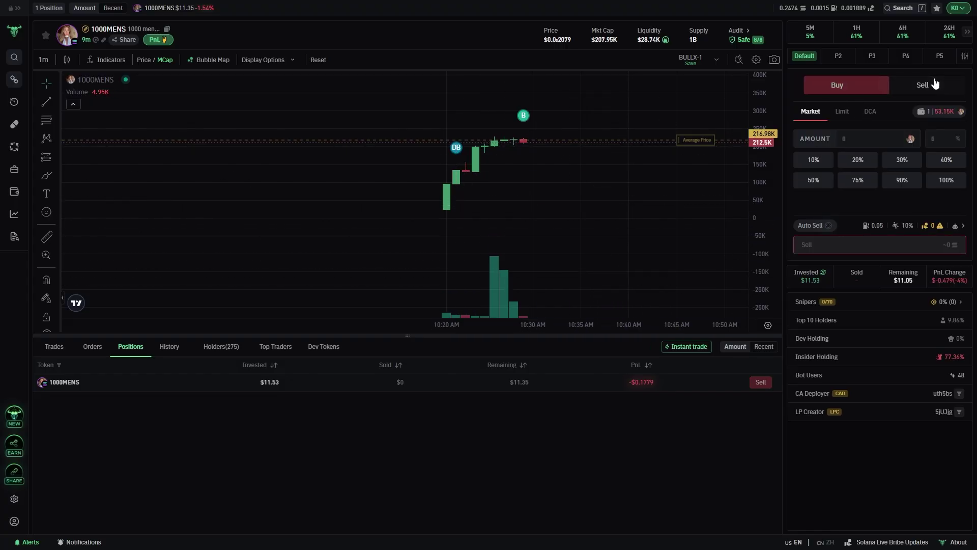
{"action": "left_click", "coordinate": [895, 164]}
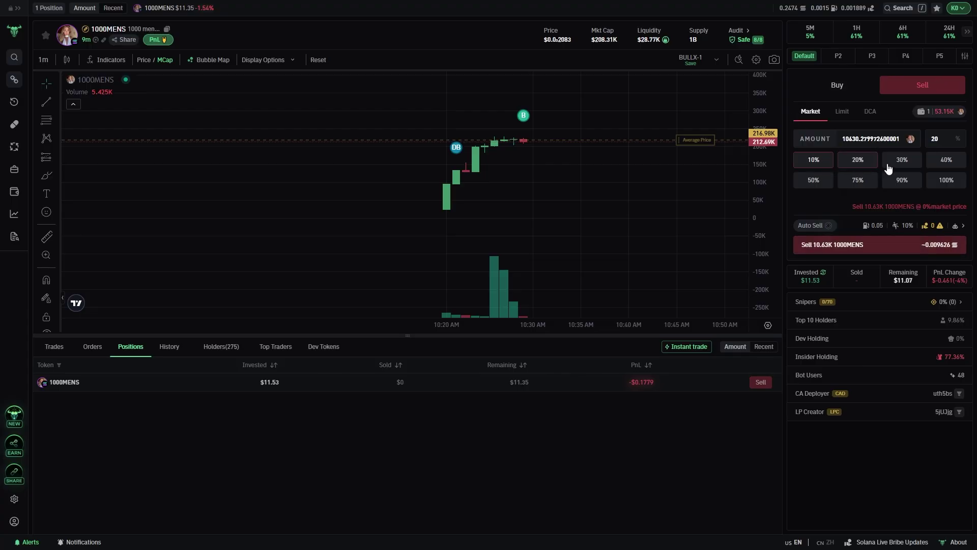
{"action": "left_click", "coordinate": [944, 183]}
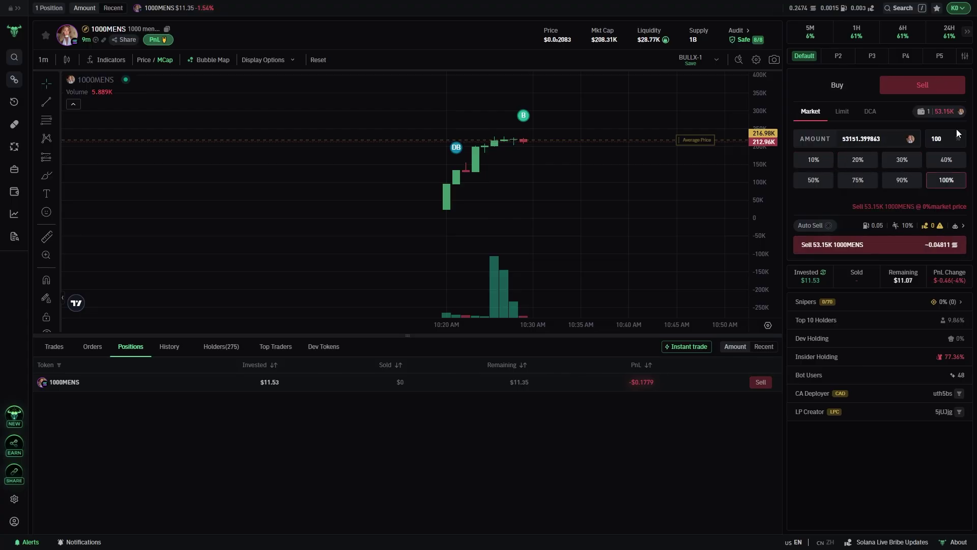
{"action": "left_click", "coordinate": [813, 179]}
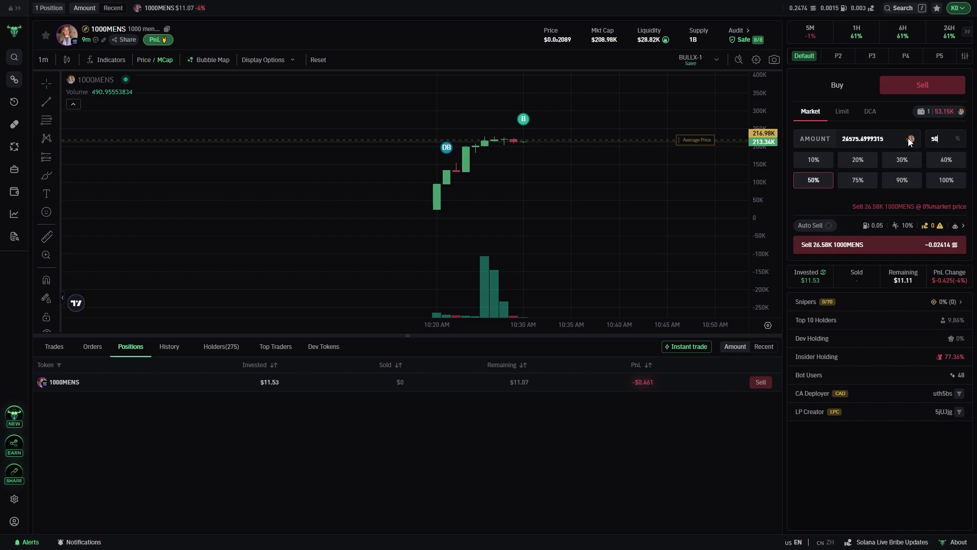
{"action": "left_click", "coordinate": [954, 185]}
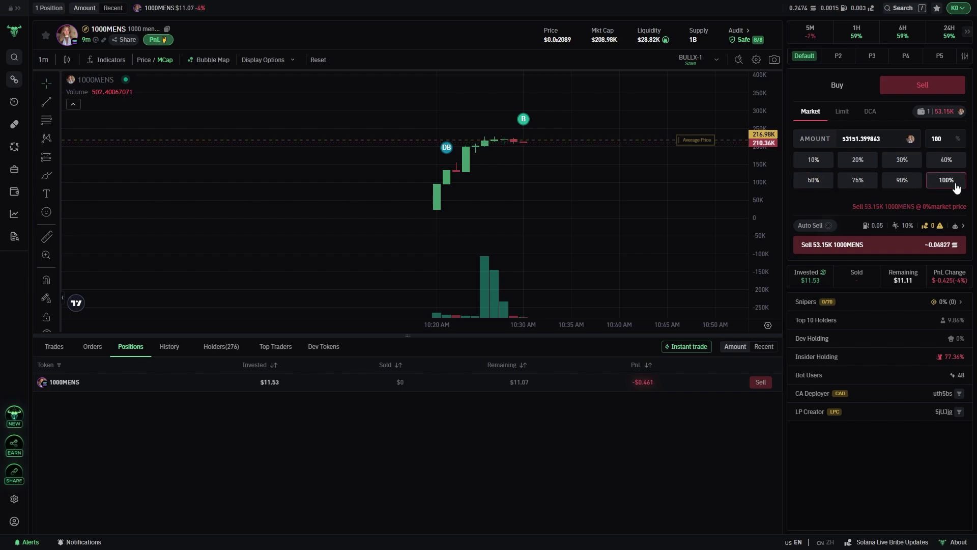
{"action": "left_click", "coordinate": [888, 246]}
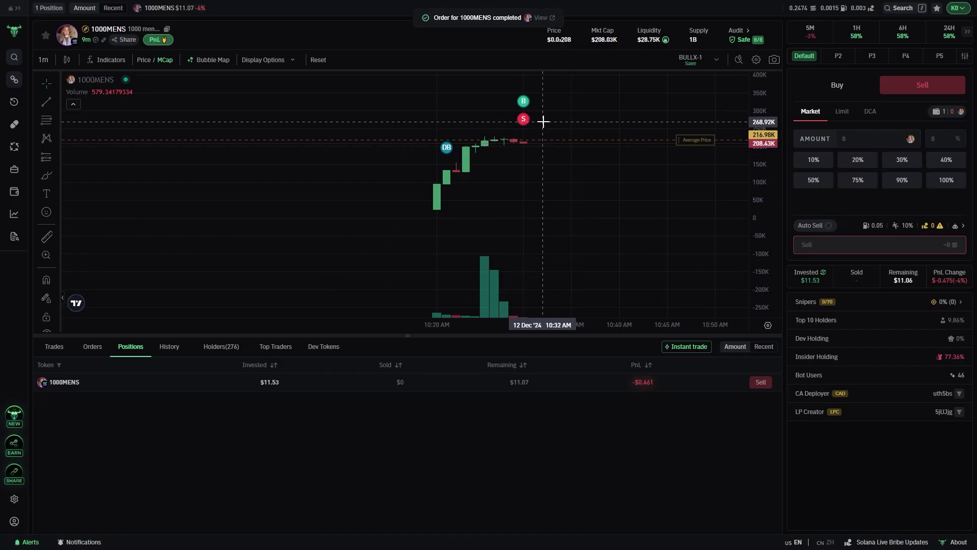
{"action": "left_click", "coordinate": [171, 346]}
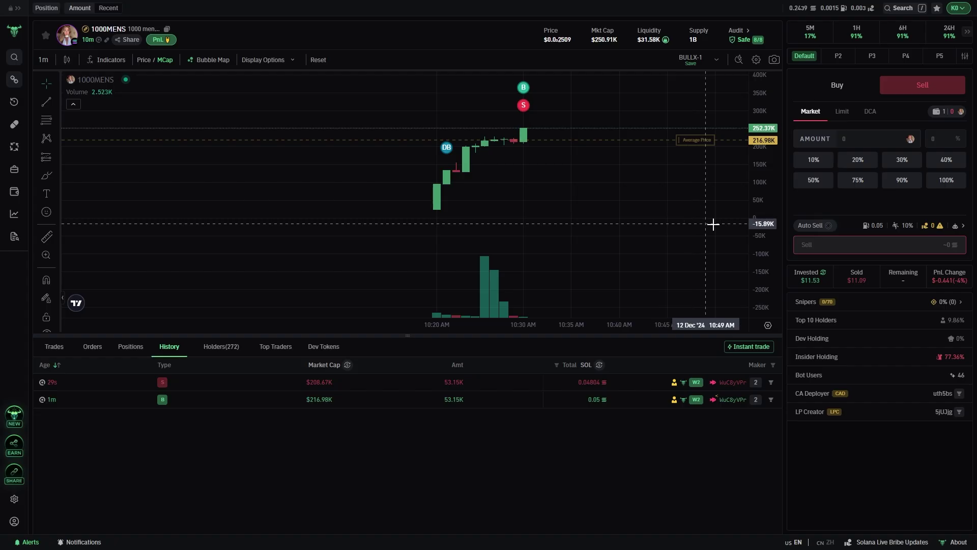
Give the Default preset a 0.02 sell priority fee with 10% max slippage.
{"action": "left_click", "coordinate": [855, 92]}
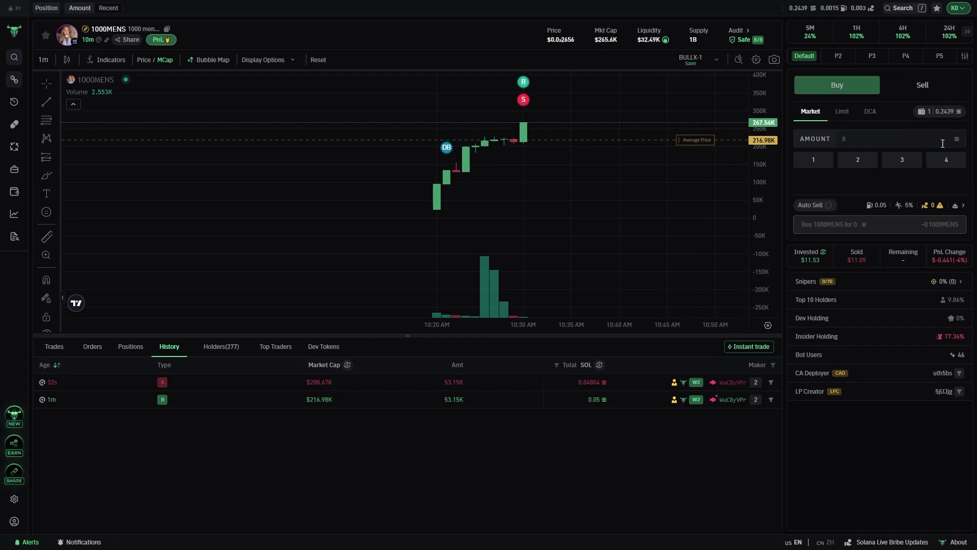
{"action": "left_click", "coordinate": [896, 206]}
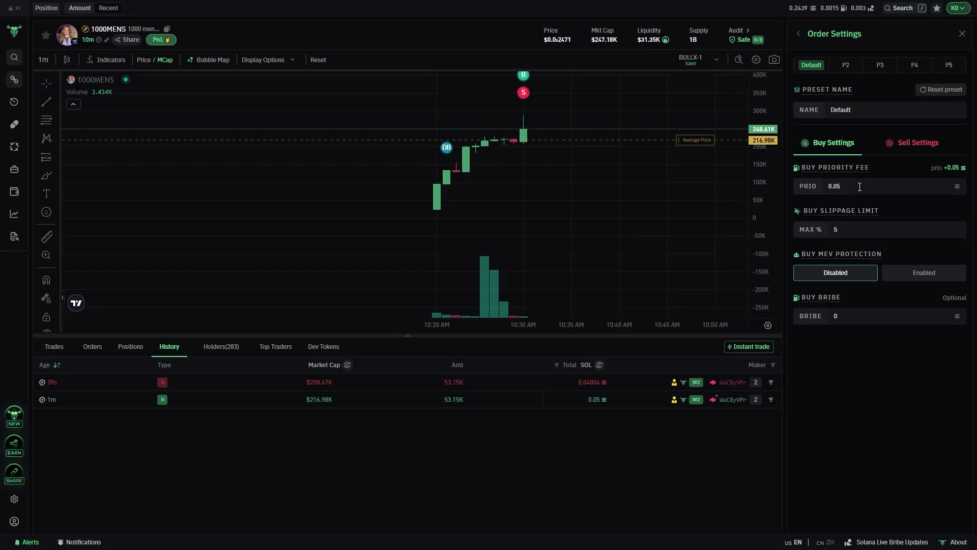
{"action": "left_click", "coordinate": [911, 143]}
{"action": "left_click", "coordinate": [833, 143]}
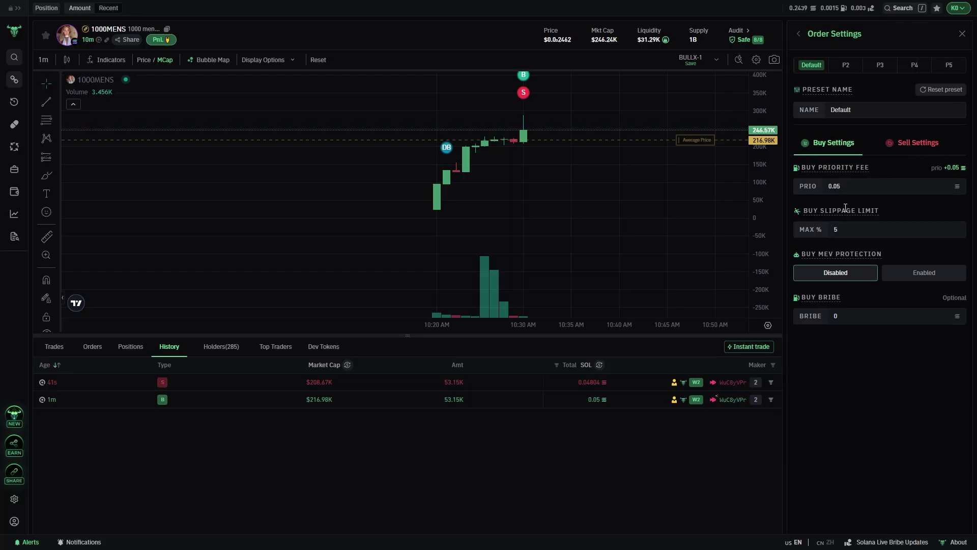
{"action": "left_click", "coordinate": [898, 147]}
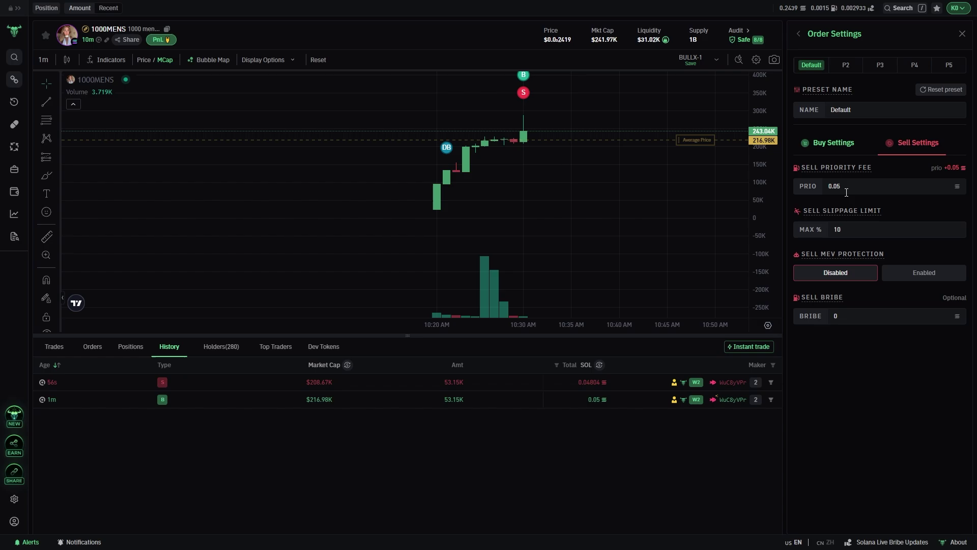
{"action": "left_click", "coordinate": [846, 149]}
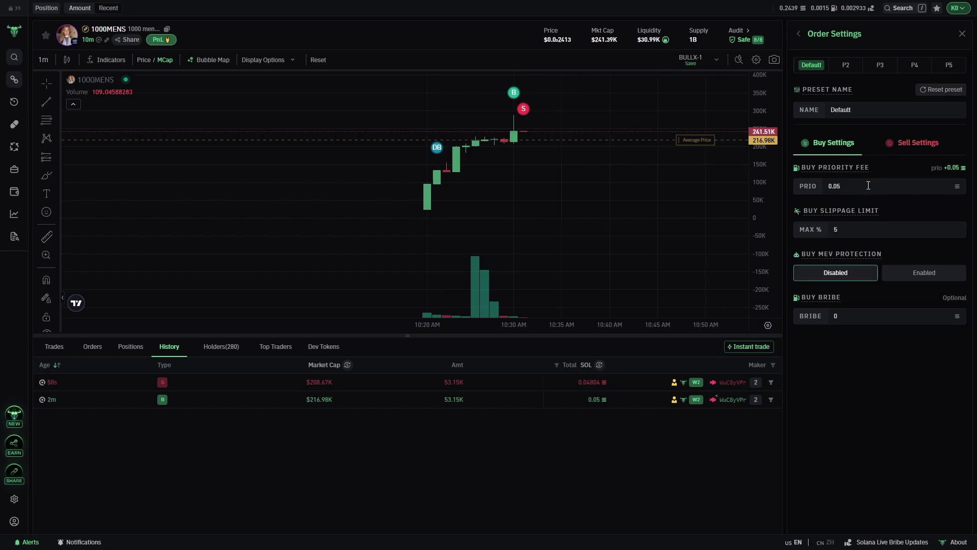
{"action": "left_click_drag", "start_coordinate": [868, 185], "coordinate": [801, 186]}
{"action": "left_click", "coordinate": [883, 170]}
{"action": "double_click", "coordinate": [867, 190]}
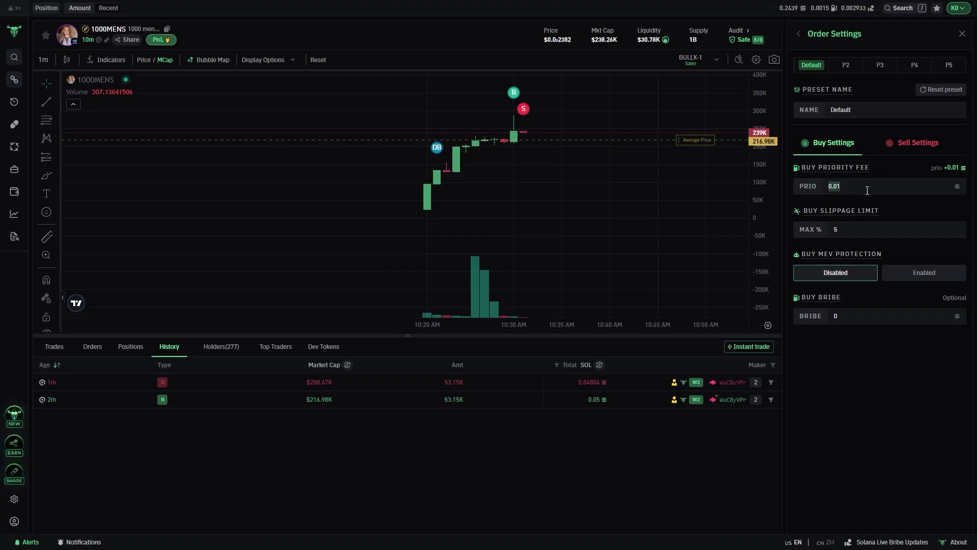
{"action": "left_click", "coordinate": [908, 145]}
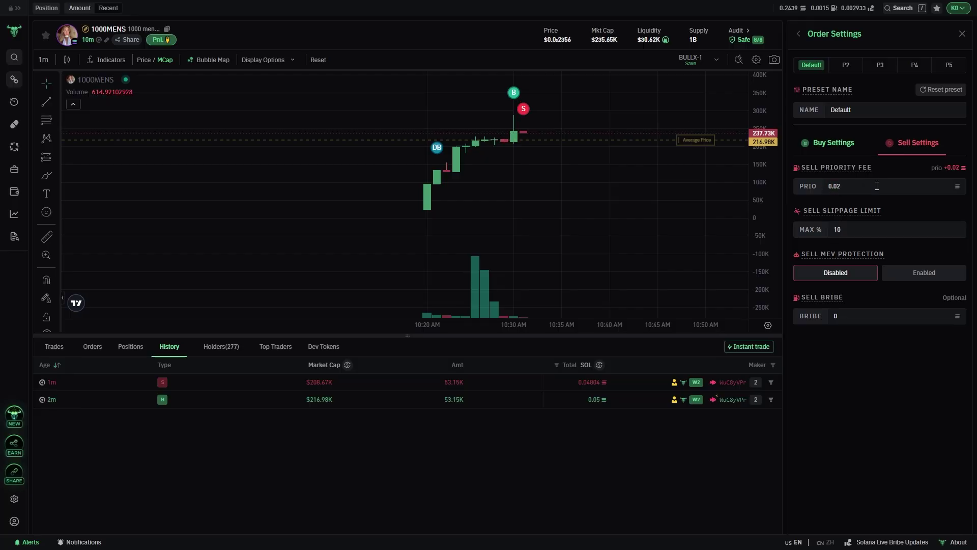
{"action": "left_click", "coordinate": [876, 186]}
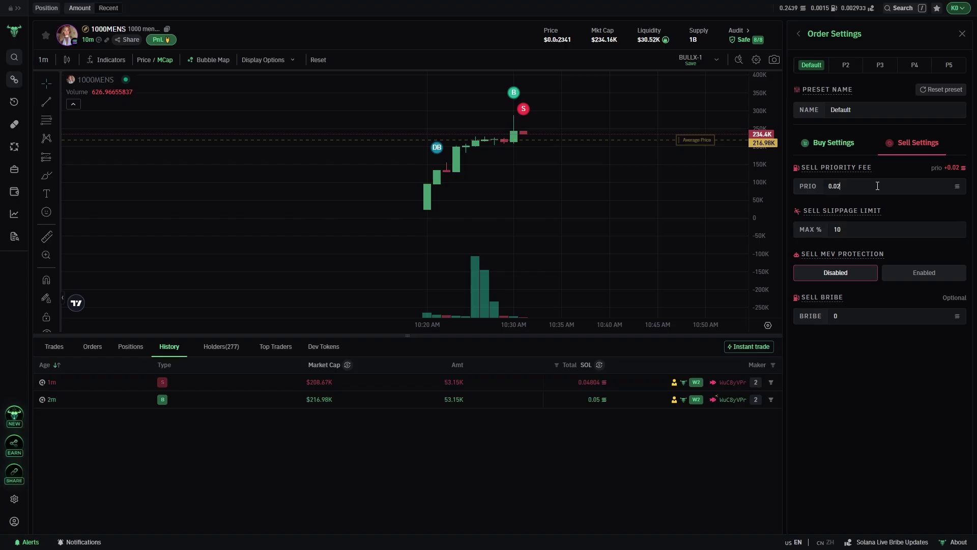
{"action": "left_click", "coordinate": [834, 143]}
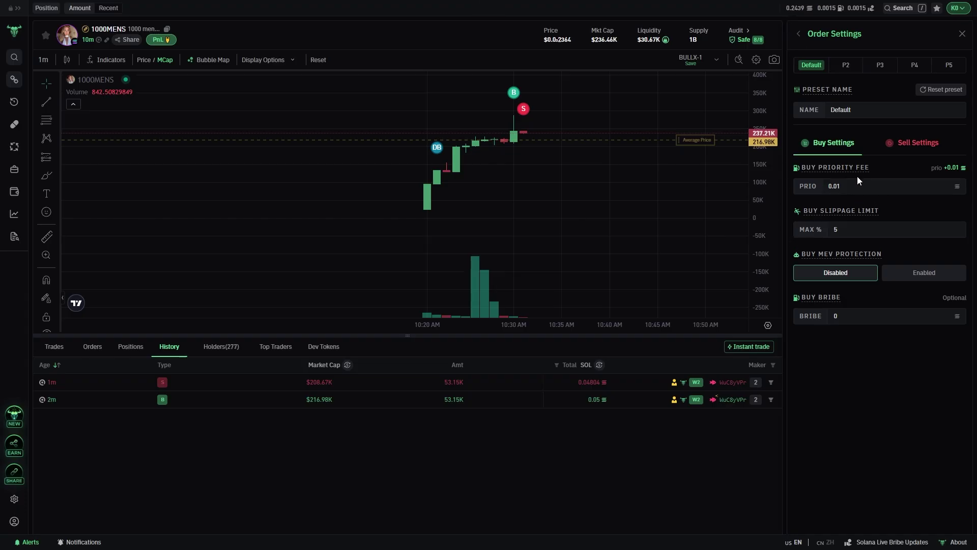
Review the 1000MENS Holders list of 686 holders and pan the price chart.
{"action": "key", "text": "F5"}
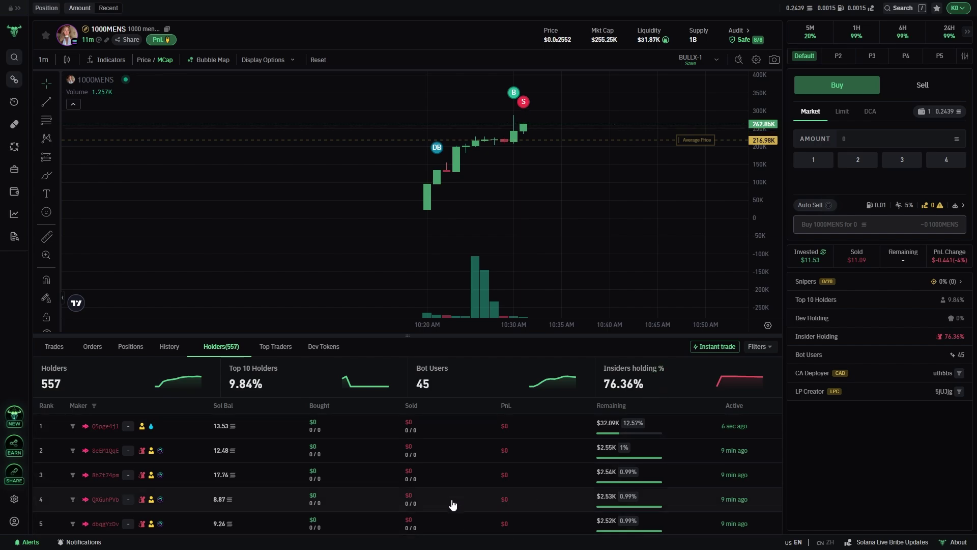
{"action": "scroll", "coordinate": [514, 500], "scroll_direction": "down", "scroll_amount": 3}
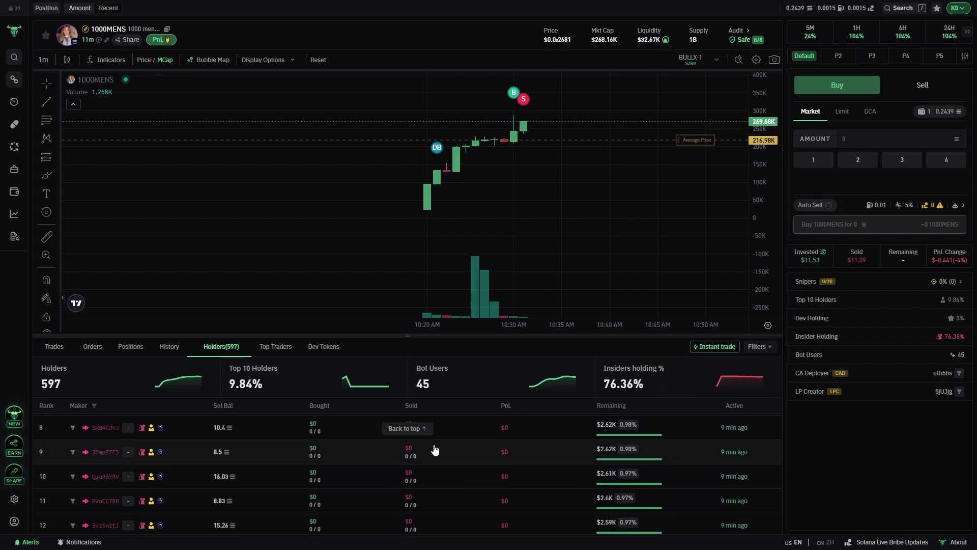
{"action": "scroll", "coordinate": [543, 512], "scroll_direction": "up", "scroll_amount": 3}
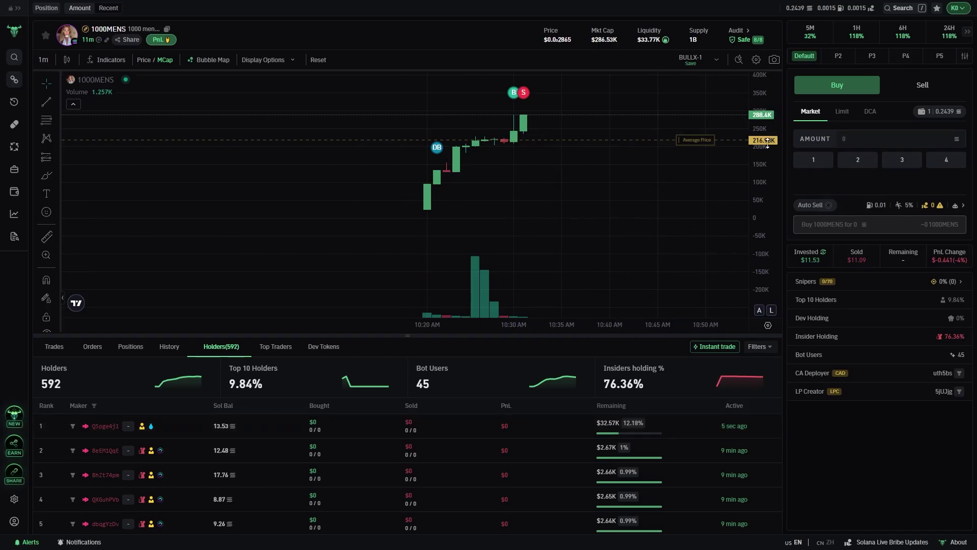
{"action": "left_click_drag", "start_coordinate": [693, 220], "coordinate": [659, 265]}
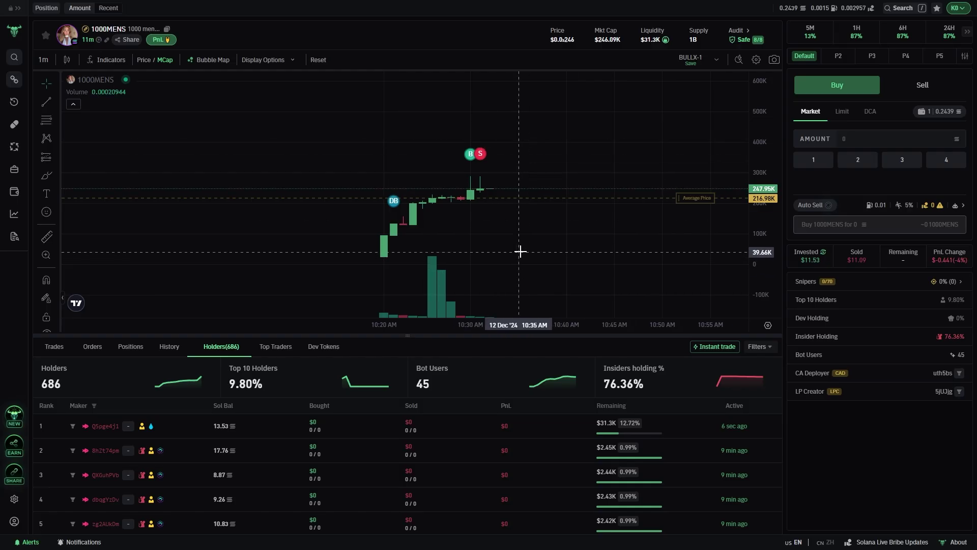
Open the portfolio analyzer and review its Realized and Unrealized PnL figures.
{"action": "left_click", "coordinate": [14, 170]}
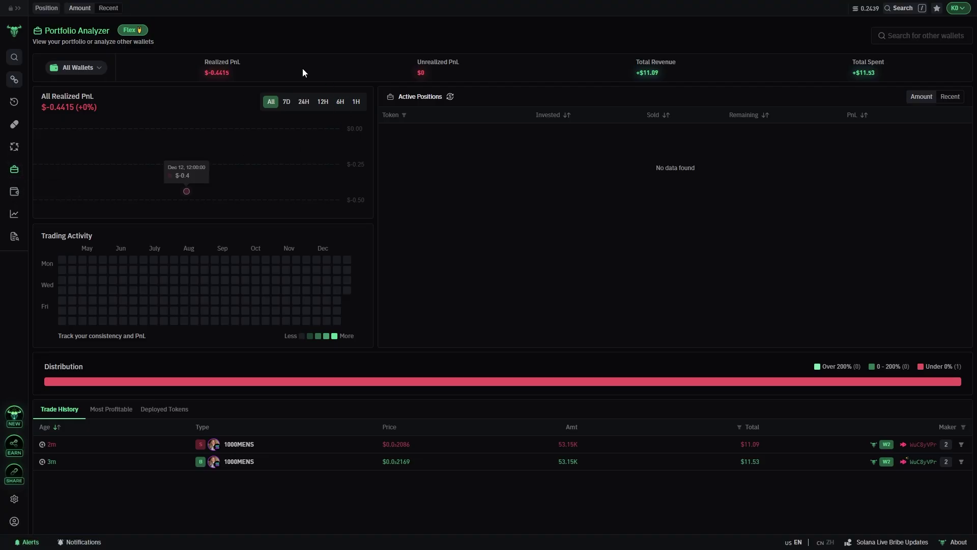
{"action": "left_click_drag", "start_coordinate": [204, 61], "coordinate": [258, 61]}
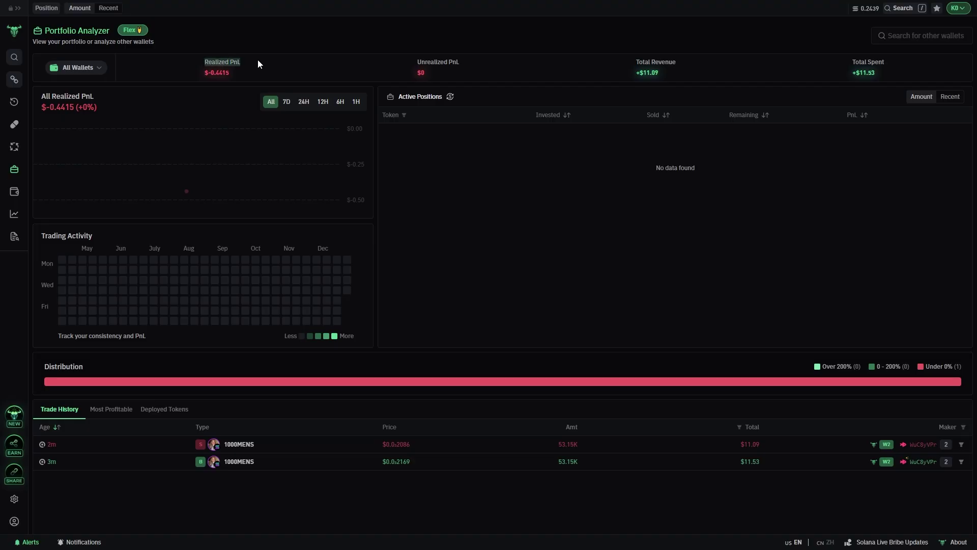
{"action": "left_click", "coordinate": [287, 60]}
{"action": "left_click_drag", "start_coordinate": [454, 64], "coordinate": [598, 77]}
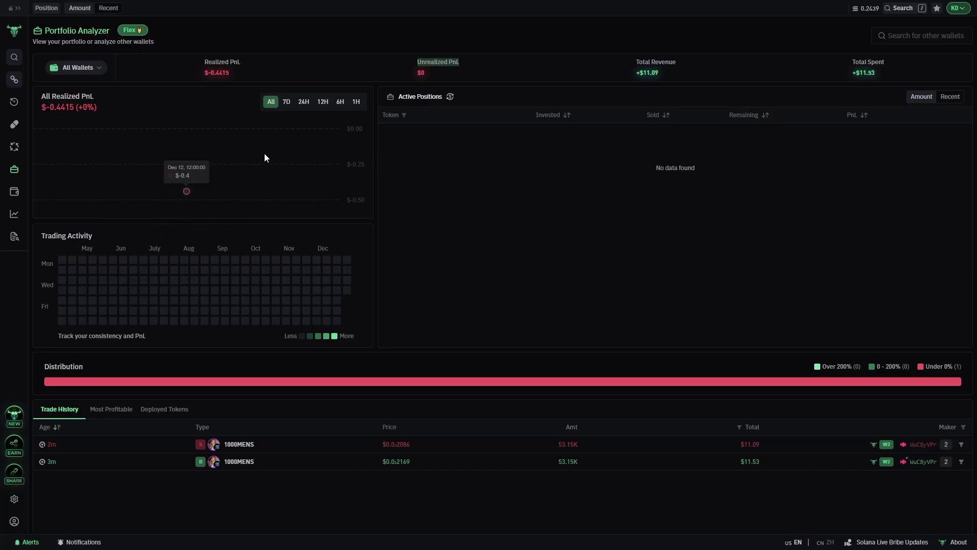
Limit the PnL chart to 7D and view the Most Profitable and Deployed Tokens lists.
{"action": "left_click", "coordinate": [286, 100]}
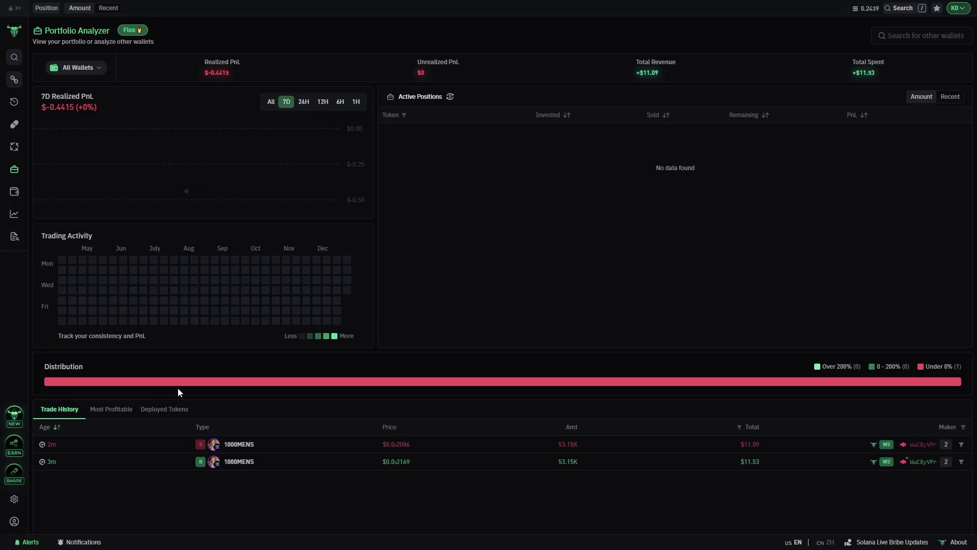
{"action": "left_click", "coordinate": [108, 410]}
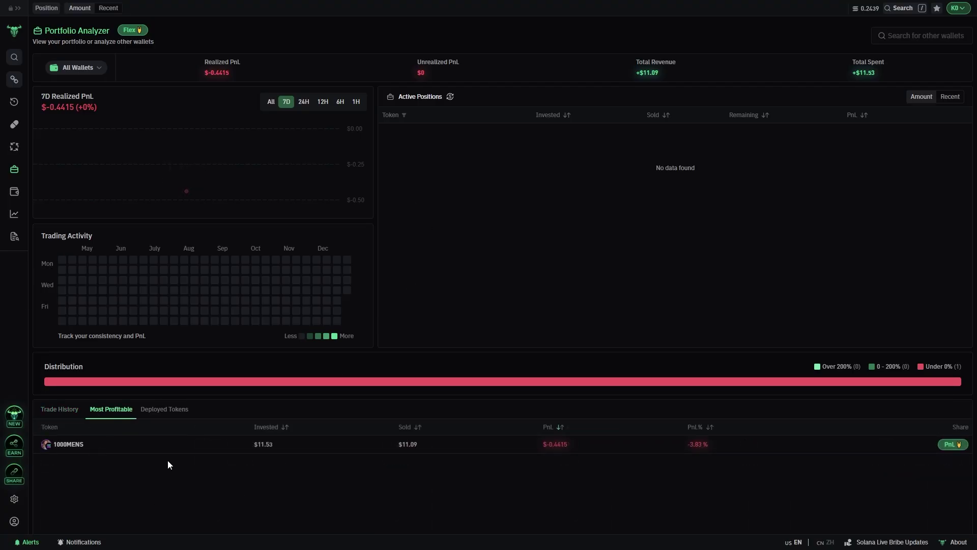
{"action": "left_click", "coordinate": [179, 412]}
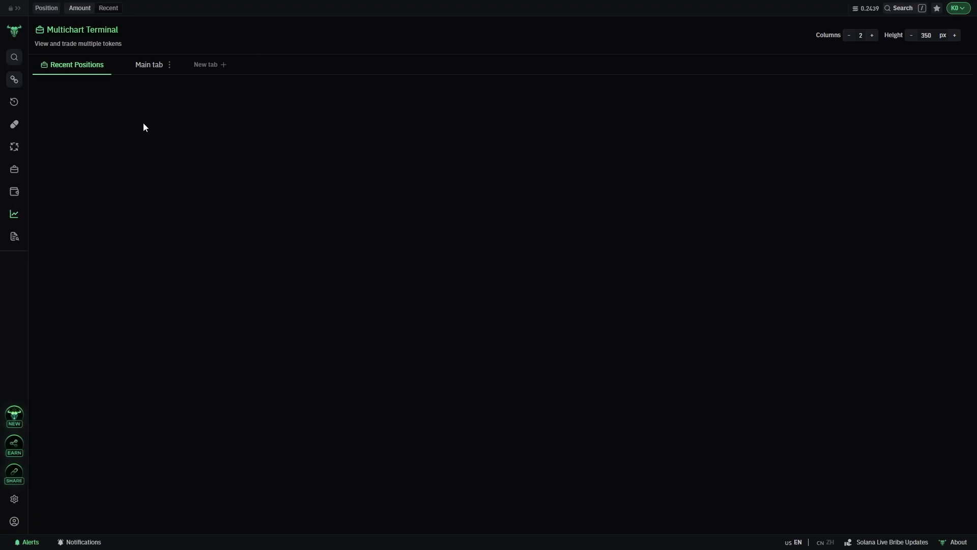
On the Main tab, load 1000MENS from Recents into the first two chart slots.
{"action": "left_click", "coordinate": [148, 65]}
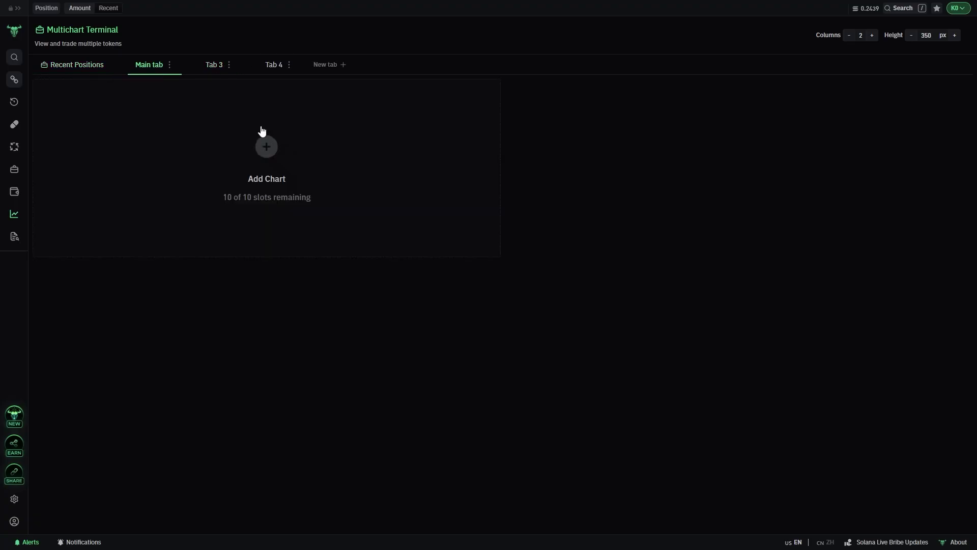
{"action": "left_click", "coordinate": [281, 155]}
{"action": "left_click", "coordinate": [413, 174]}
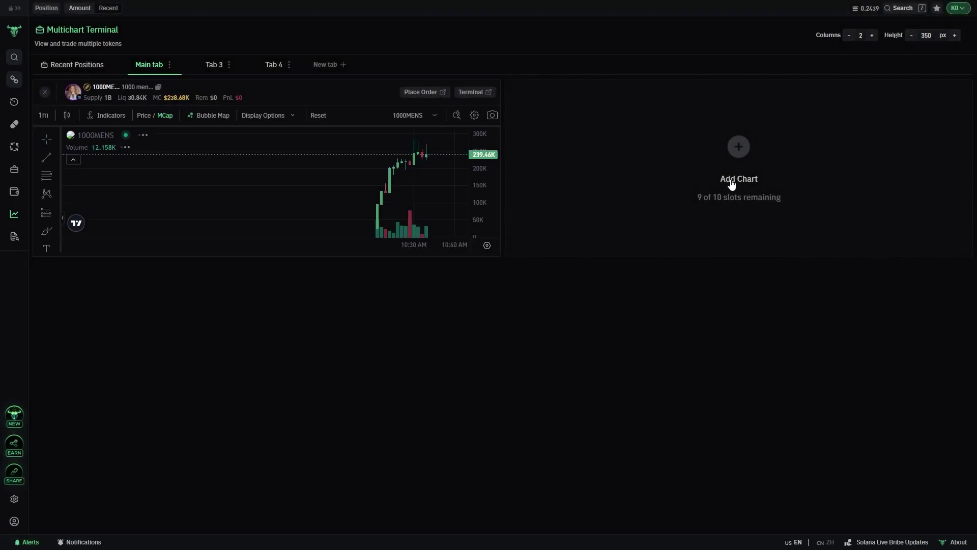
{"action": "left_click", "coordinate": [709, 178]}
{"action": "left_click", "coordinate": [397, 174]}
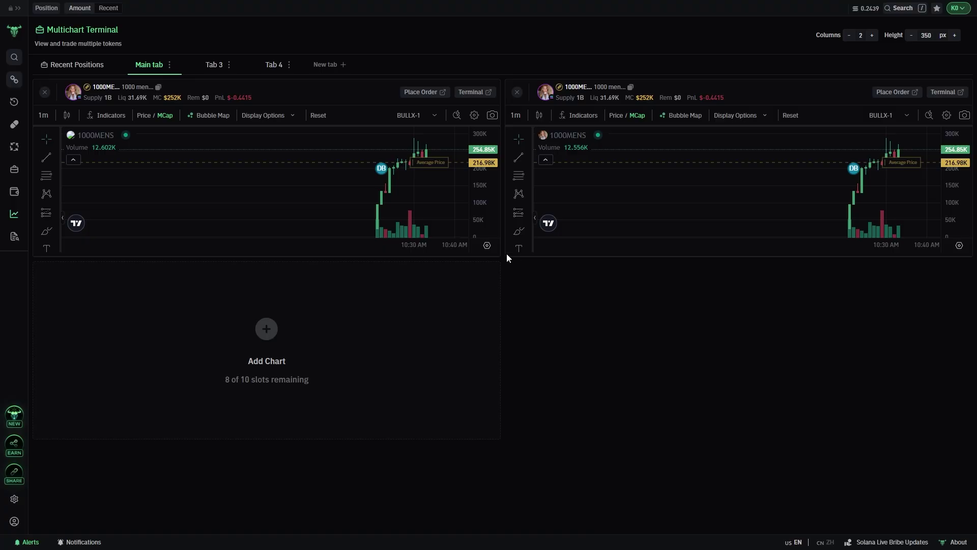
Open the Wallet Tracker and view the Add Wallet form, closing it without saving.
{"action": "left_click", "coordinate": [15, 244]}
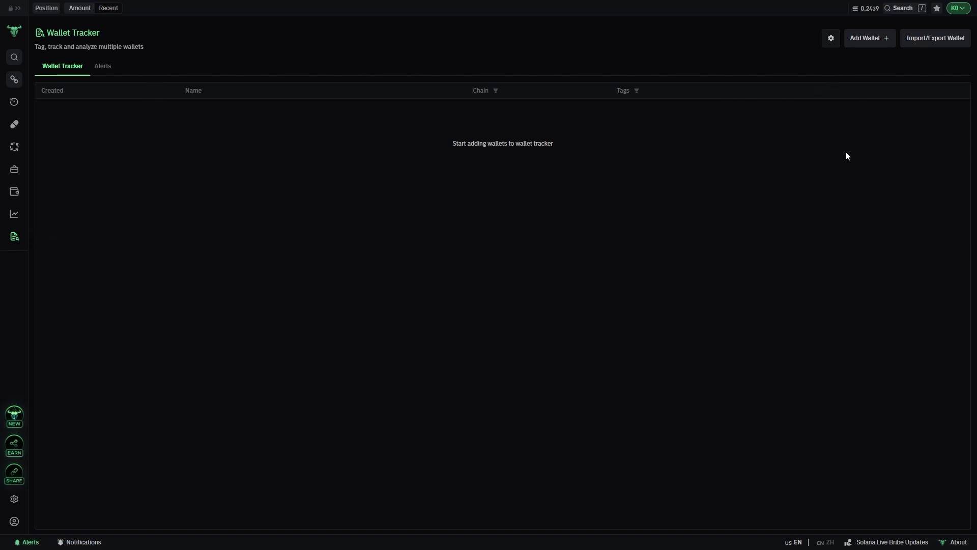
{"action": "left_click", "coordinate": [876, 37]}
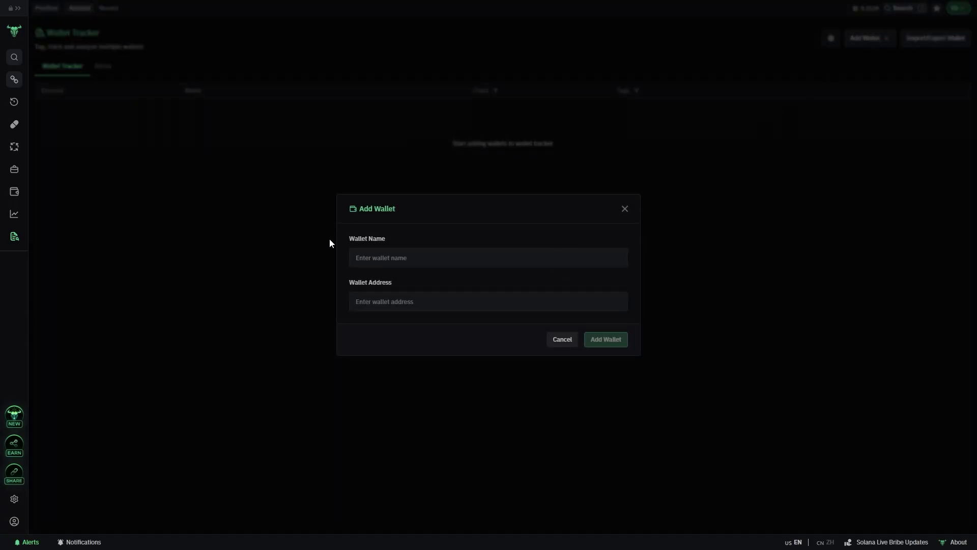
{"action": "left_click", "coordinate": [407, 241]}
{"action": "left_click", "coordinate": [276, 294]}
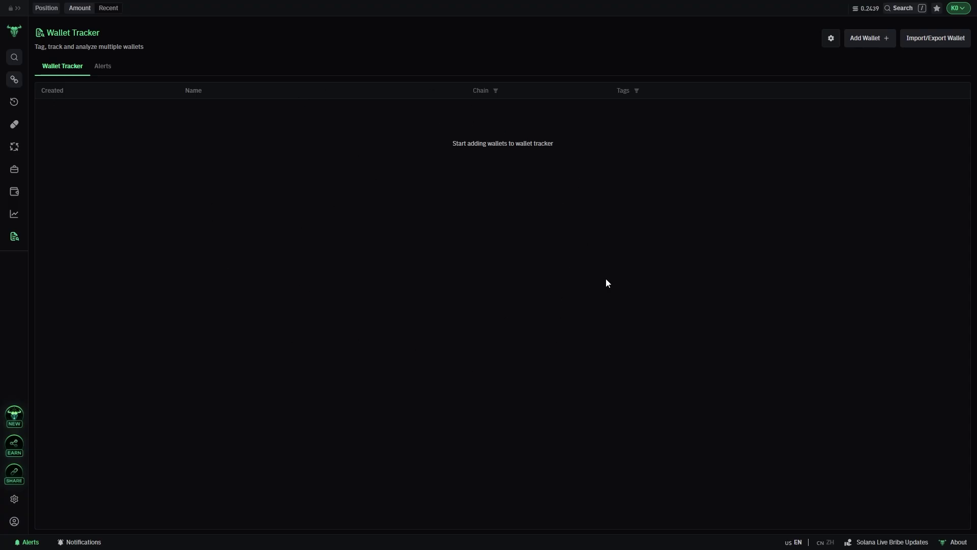
Return to the 1000MENS chart, check its trade Display Options, and pan to recent candles.
{"action": "left_click", "coordinate": [14, 129]}
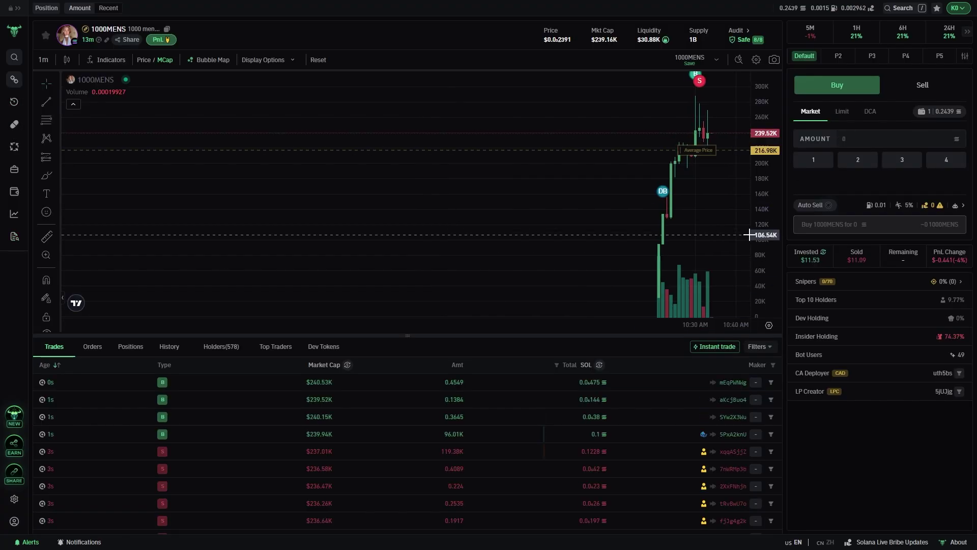
{"action": "left_click", "coordinate": [268, 60]}
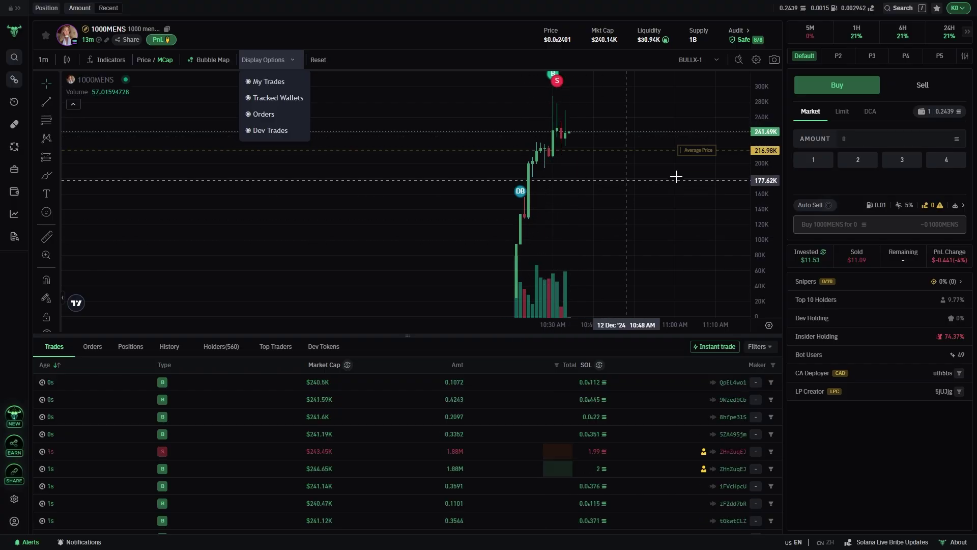
{"action": "left_click_drag", "start_coordinate": [676, 174], "coordinate": [656, 234]}
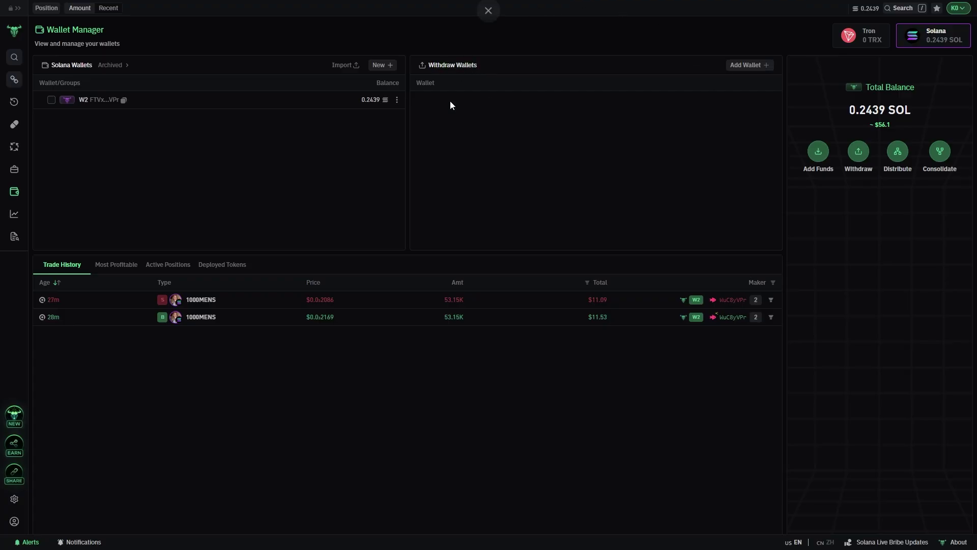
{"action": "left_click", "coordinate": [756, 66]}
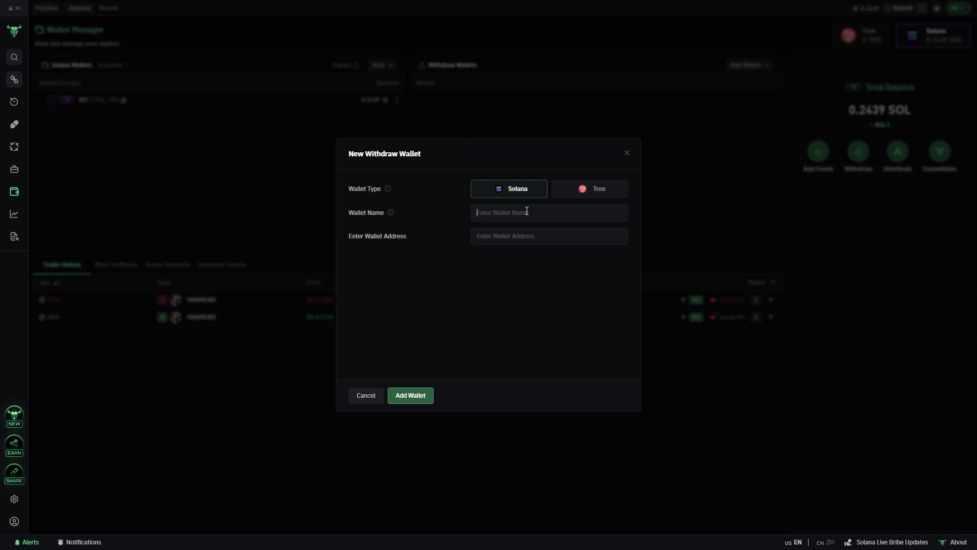
{"action": "type", "text": "withdraw"}
{"action": "key", "text": "ctrl+v"}
{"action": "left_click", "coordinate": [417, 401]}
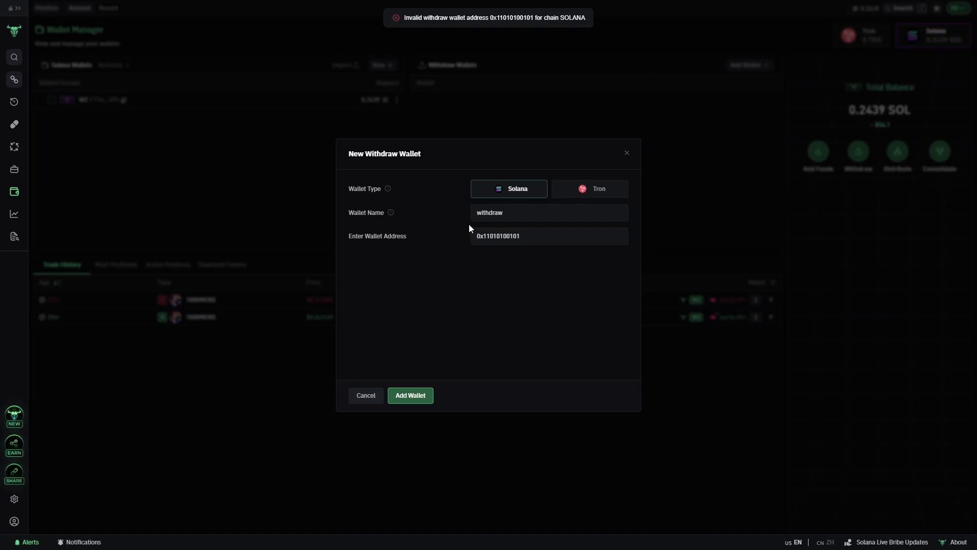
{"action": "left_click", "coordinate": [725, 248]}
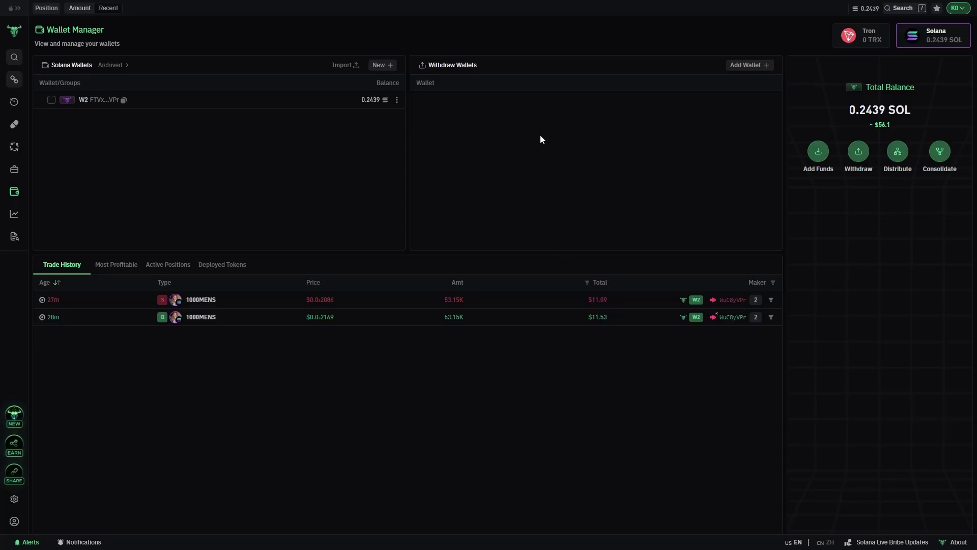
Go back to the Neo Vision token board with Alt+Left.
{"action": "key", "text": "alt+Left"}
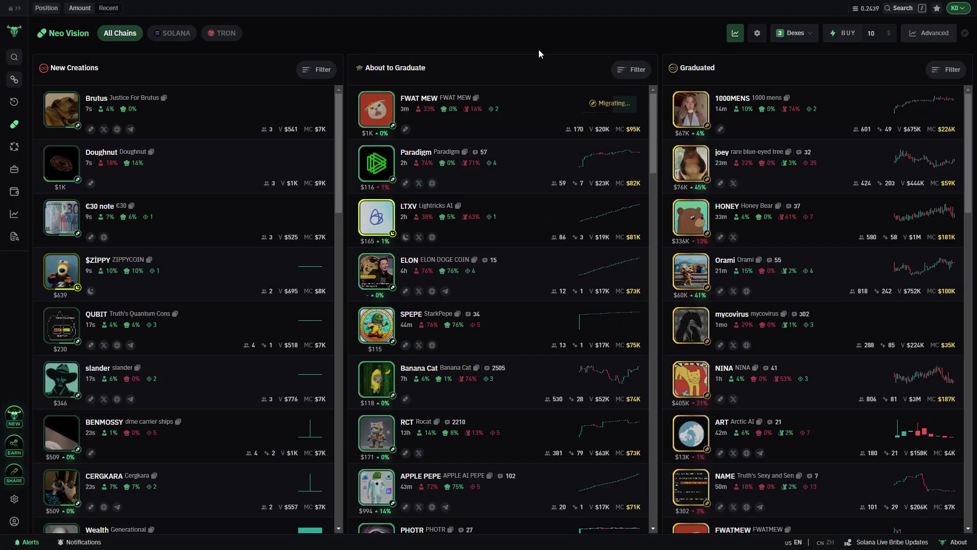